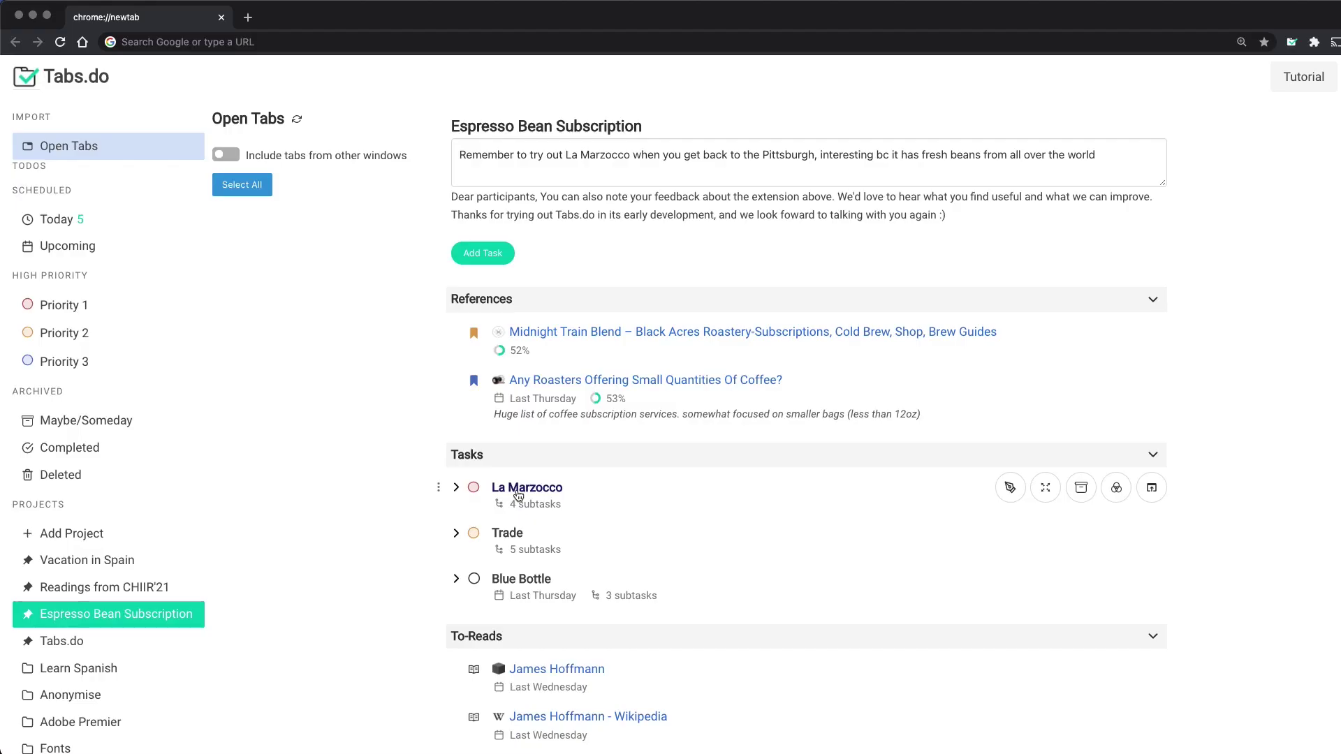
- Expand the La Marzocco, Trade and Blue Bottle tasks and make Query Suggestions a To-Read
left_click(526, 487)
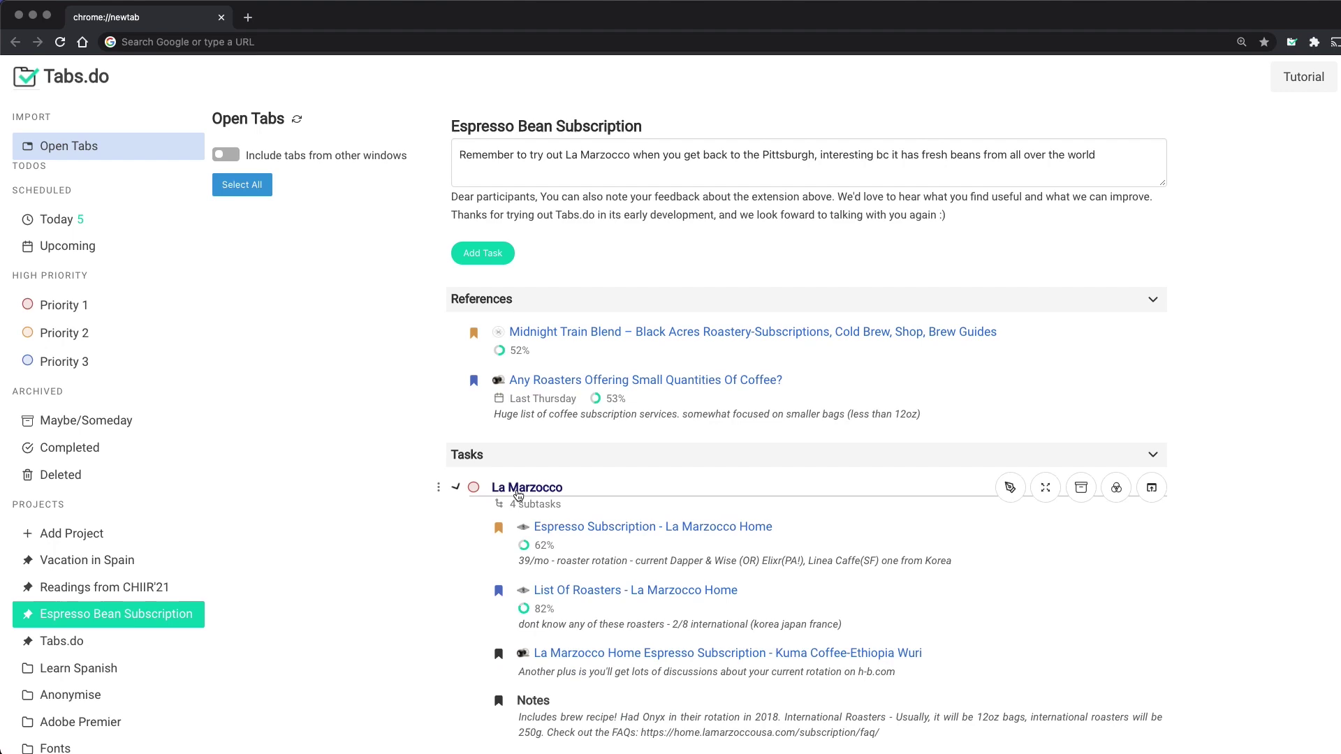
scroll(692, 561, "down", 2)
scroll(697, 561, "down", 1)
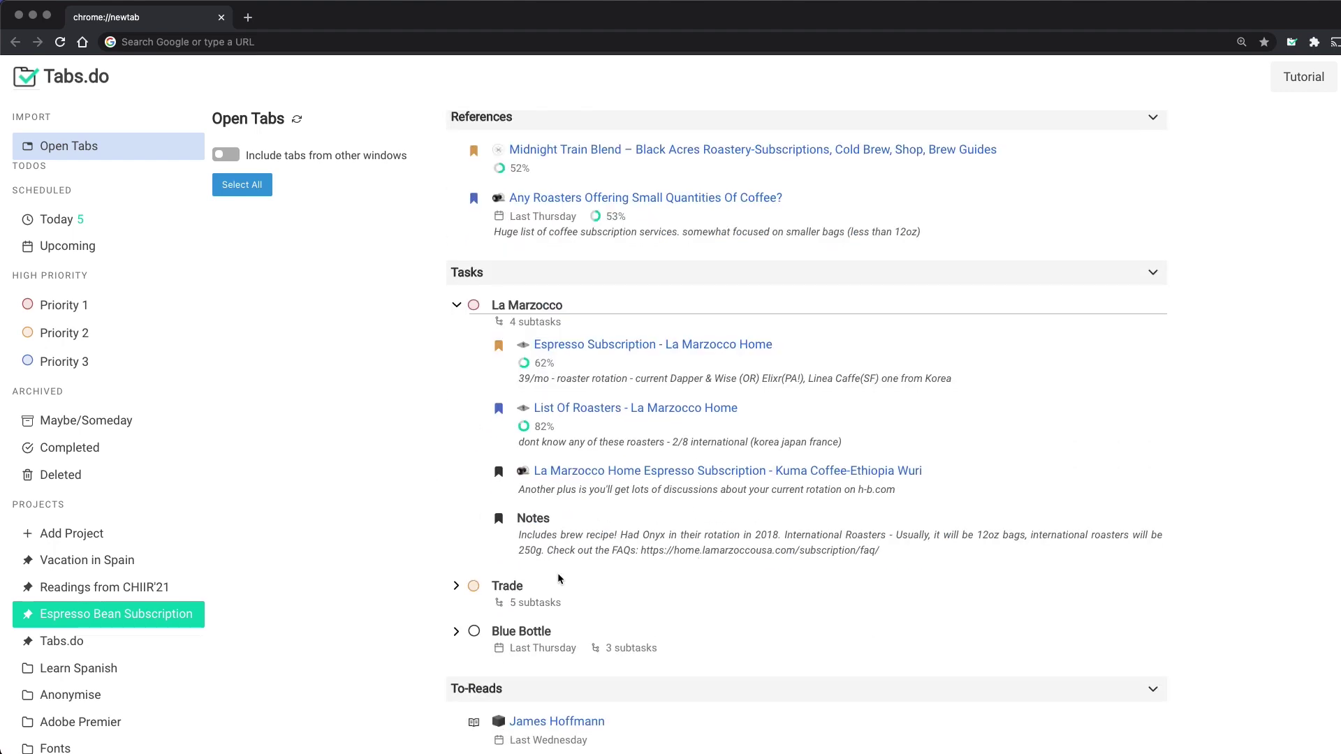
left_click(509, 583)
scroll(676, 597, "down", 2)
scroll(676, 597, "down", 1)
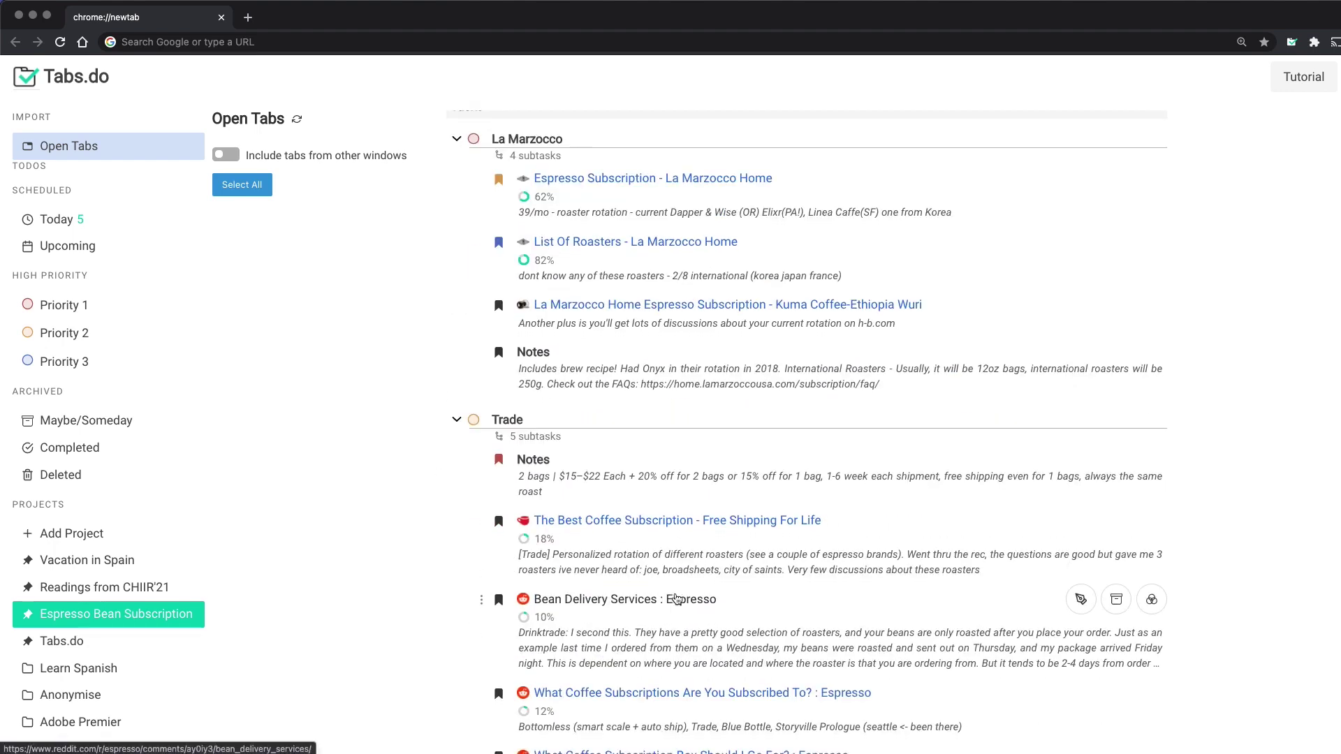
scroll(676, 597, "down", 3)
left_click(538, 650)
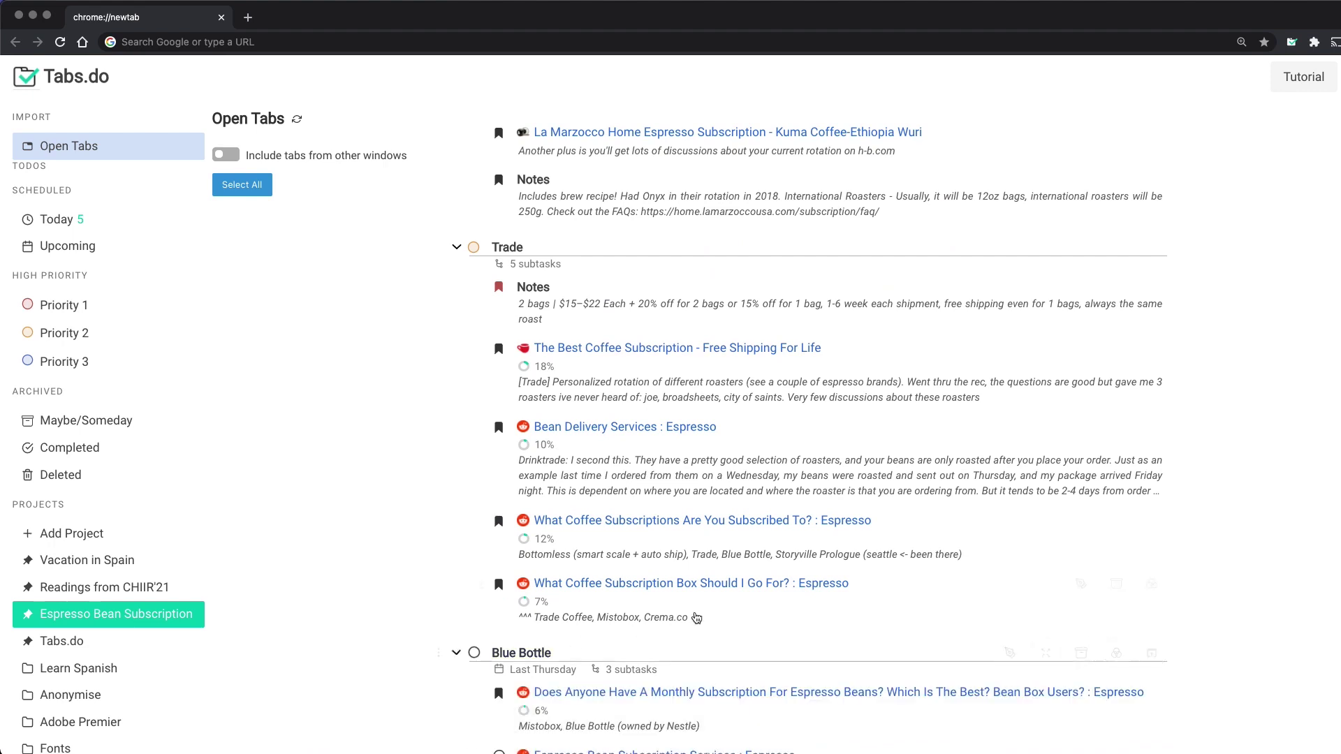
scroll(734, 587, "down", 1)
scroll(811, 606, "down", 2)
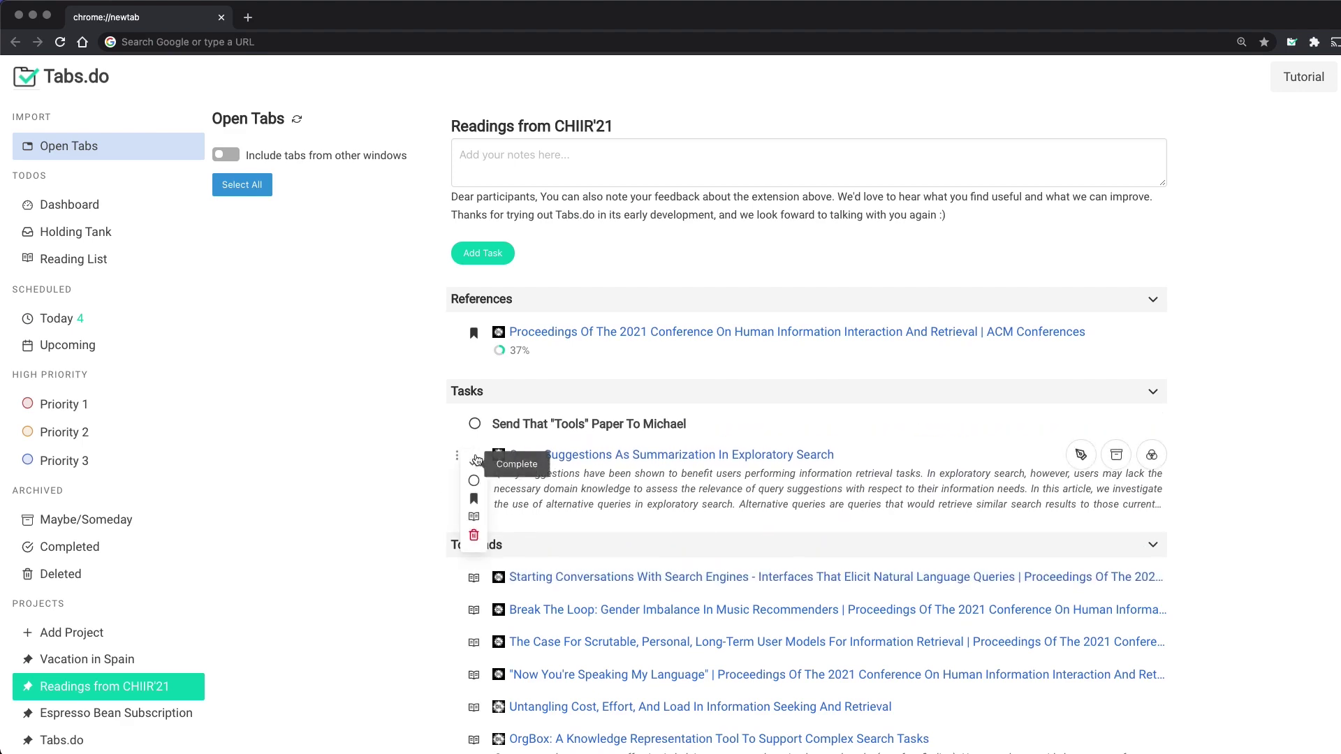
left_click(474, 516)
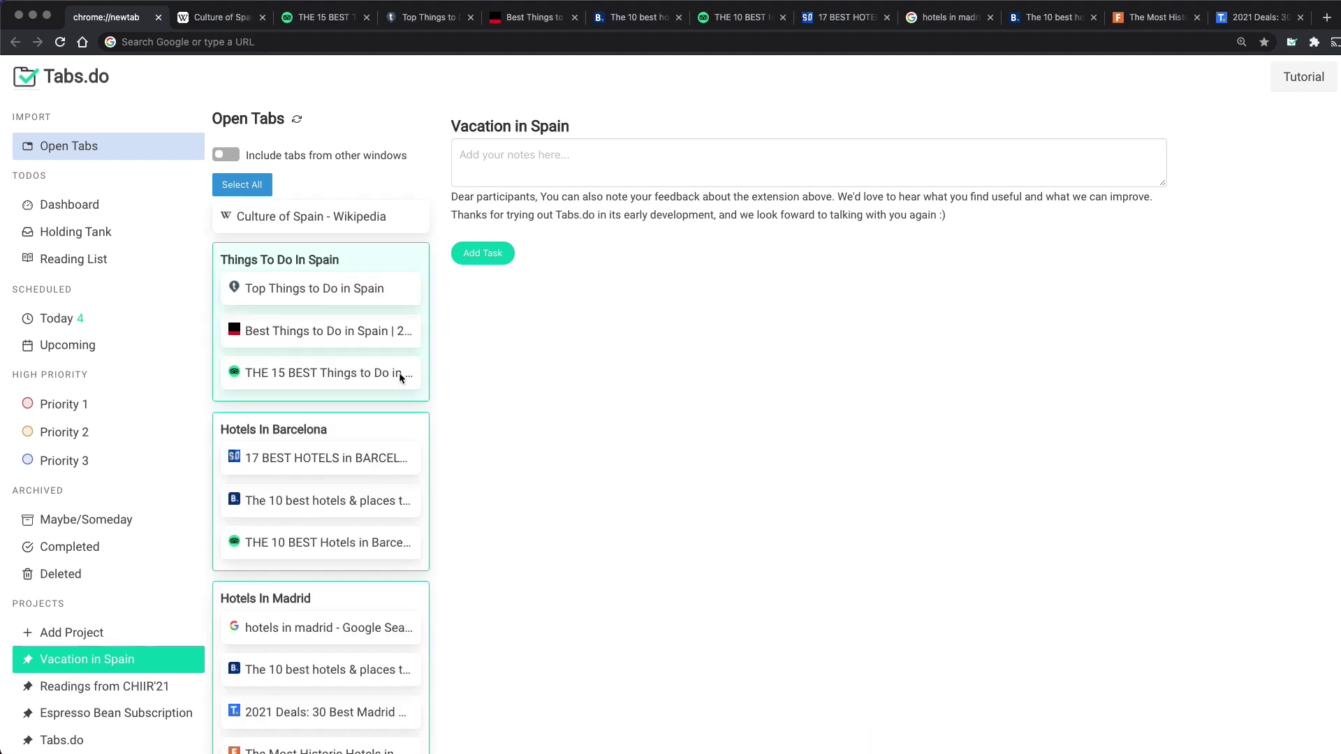
- Add the Things To Do In Spain tab group as a task and give Query Suggestions Priority 1
left_click(412, 263)
left_click_drag(412, 264, 618, 323)
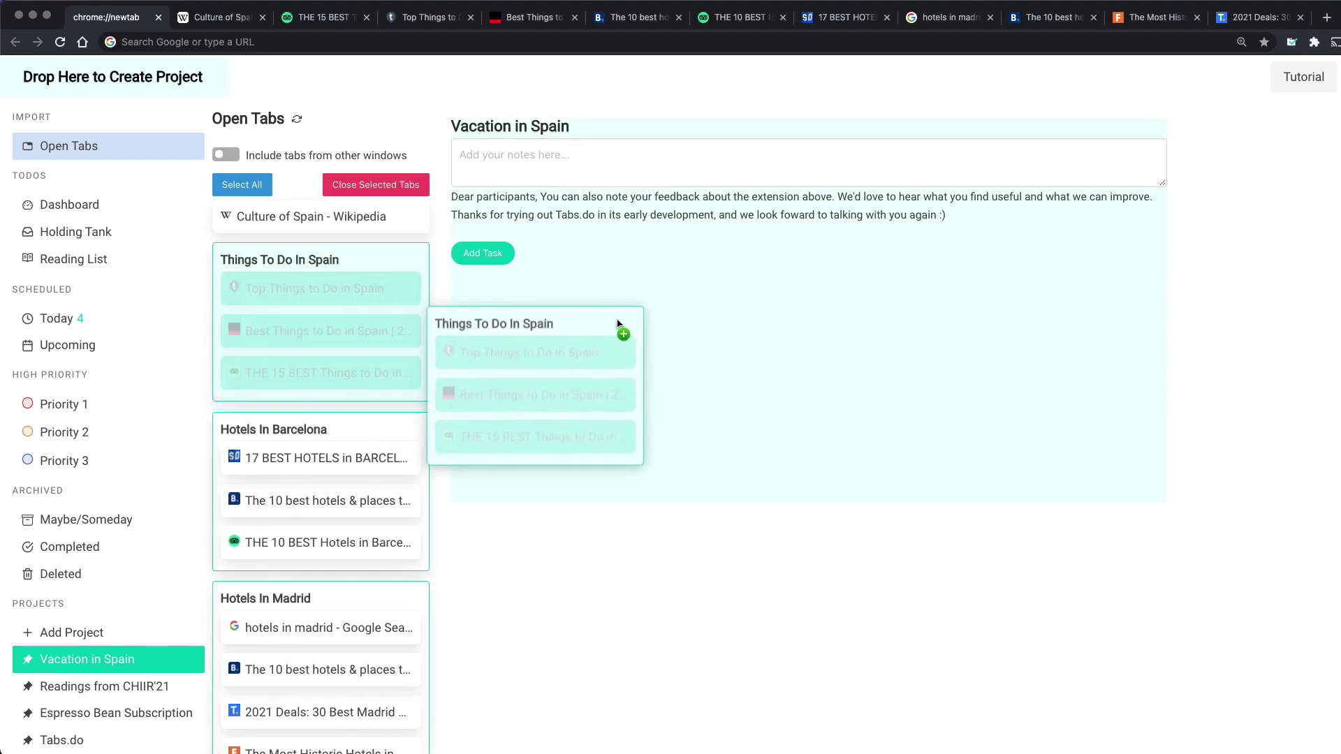
left_click(575, 474)
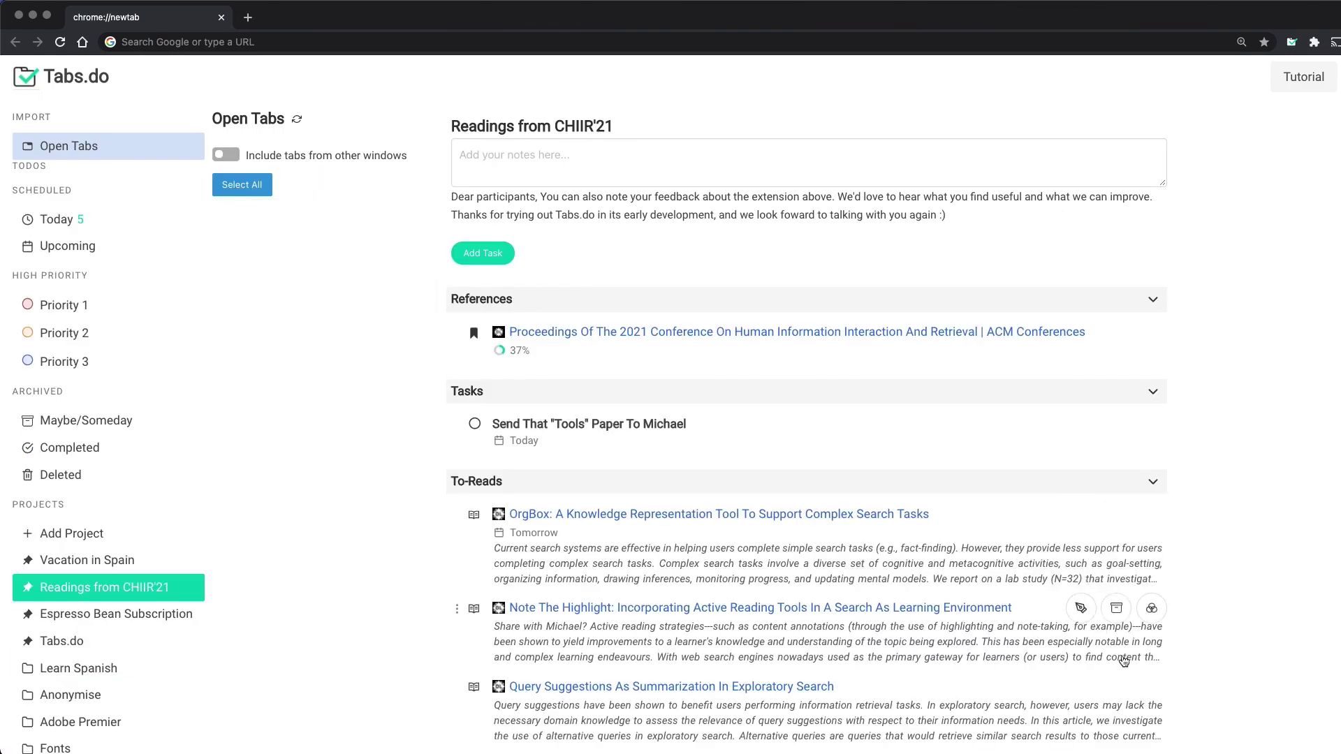
left_click(1155, 692)
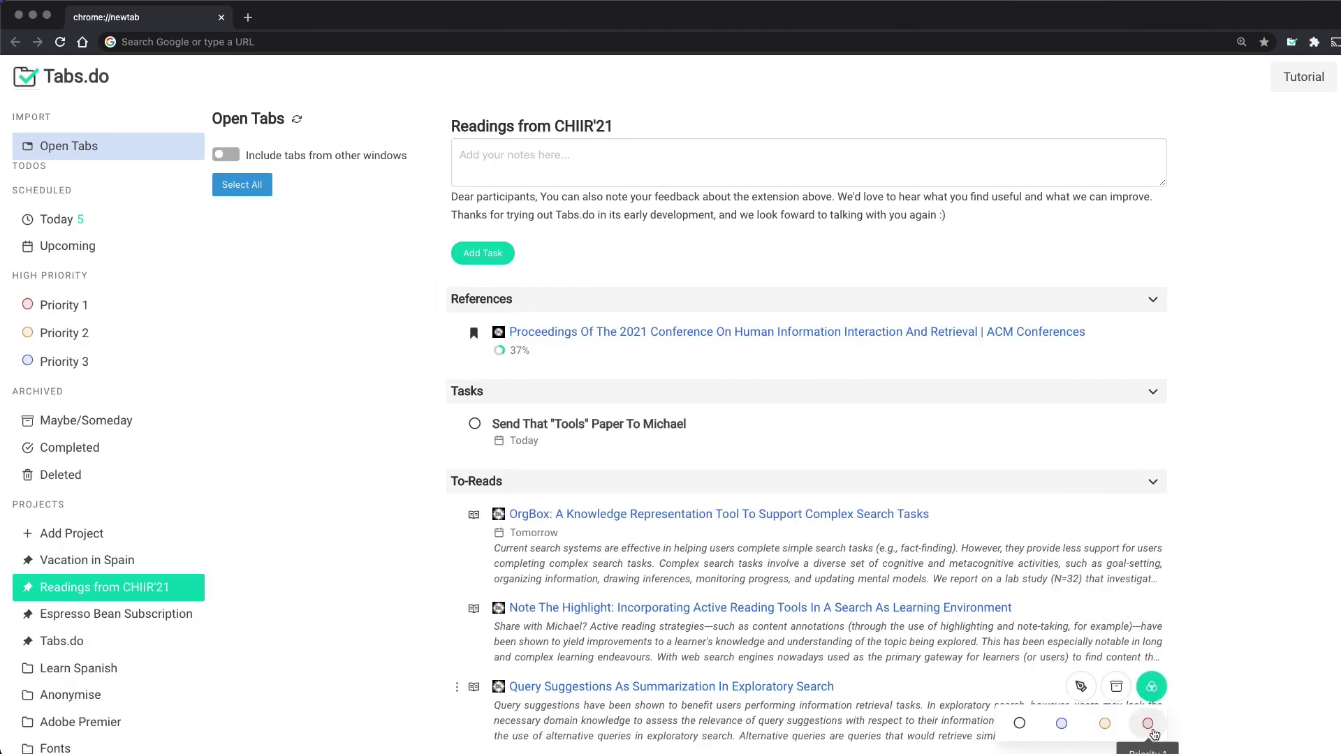
left_click(1148, 722)
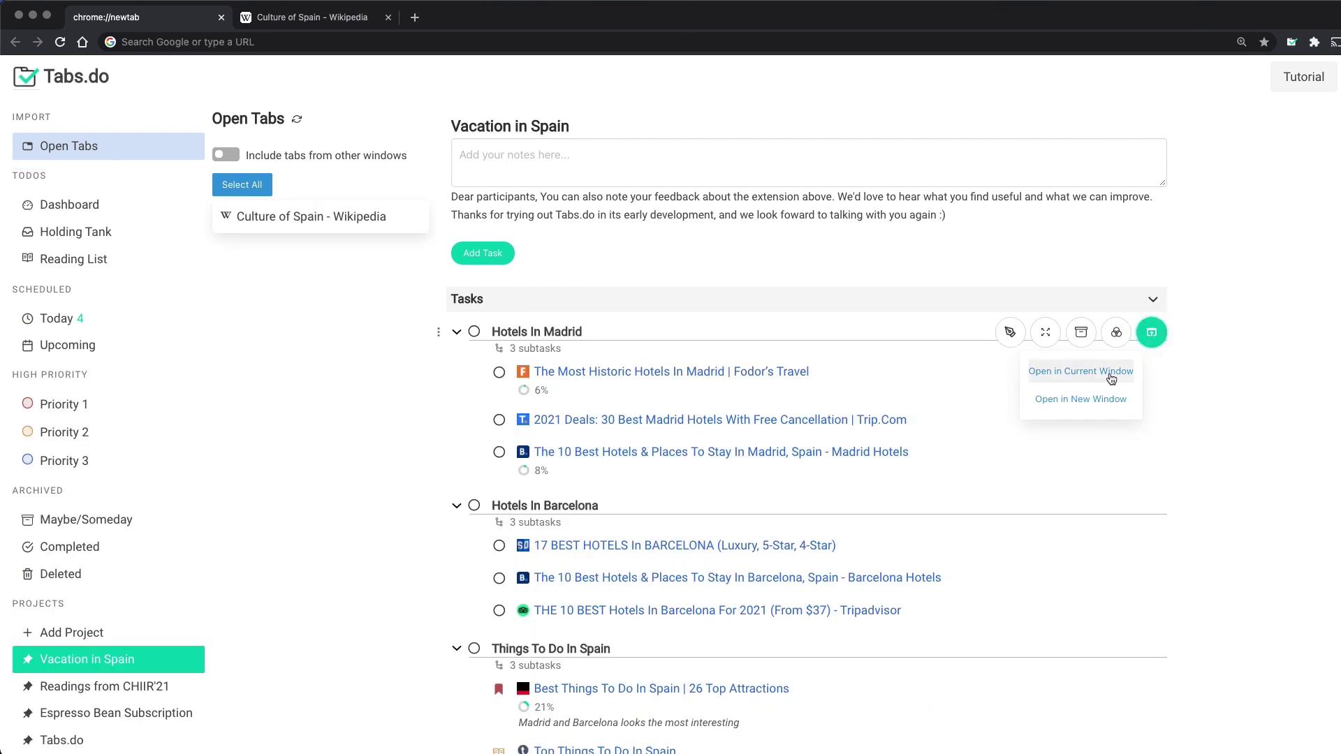
- Open and close the Madrid hotel tabs, and make the task due today
left_click(1111, 376)
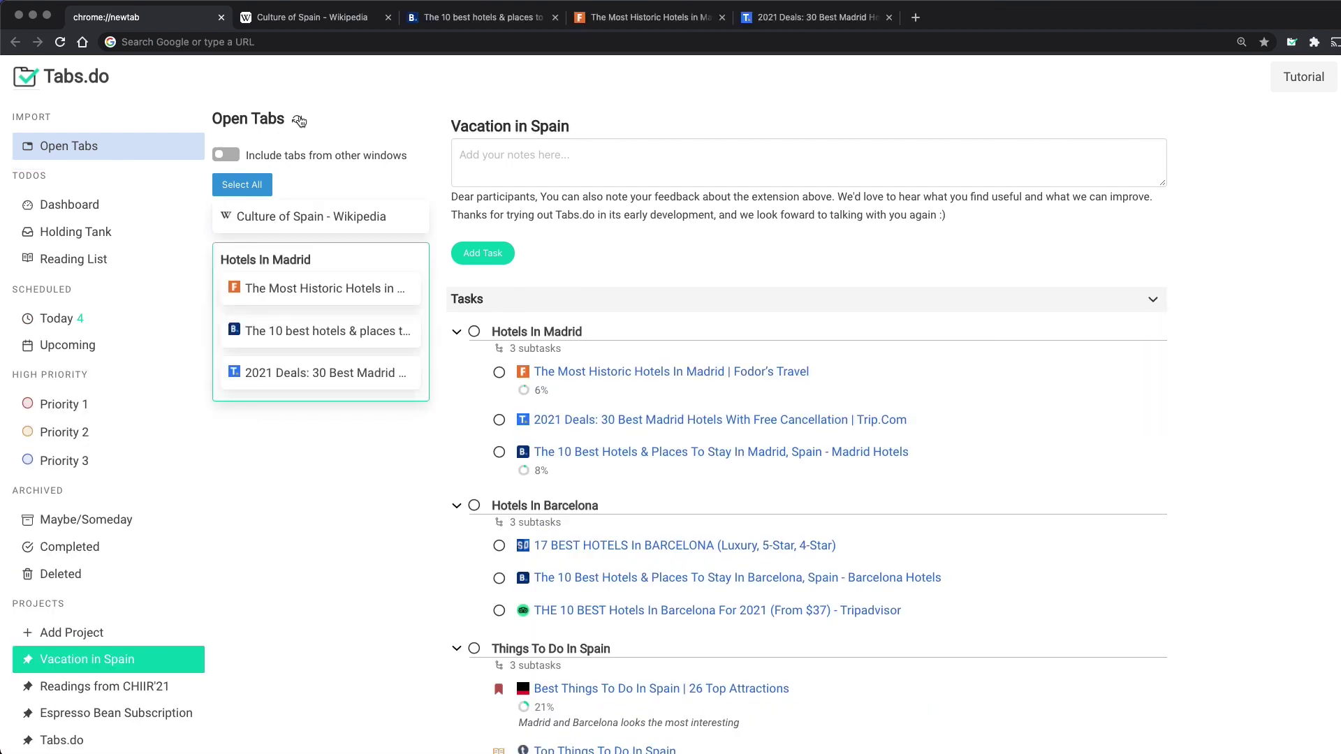
left_click(532, 332)
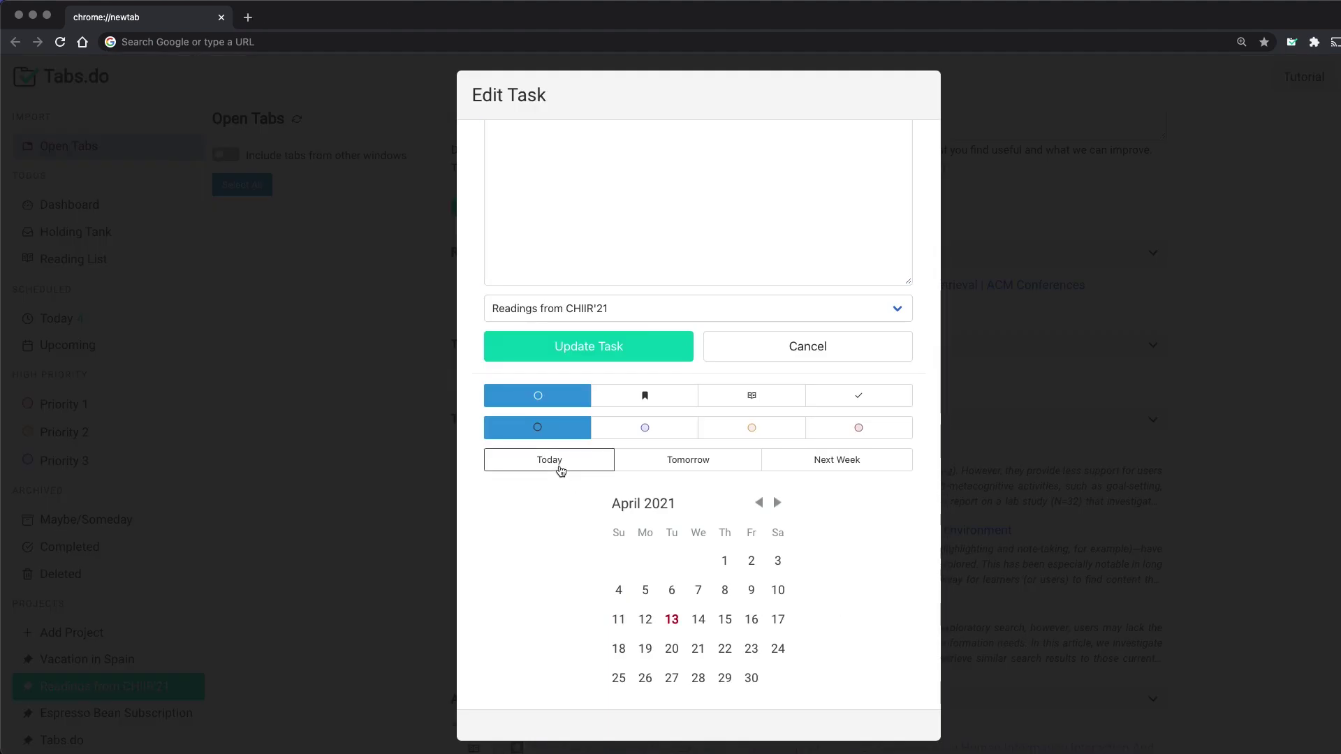
left_click(559, 468)
- Add the Things To Do In Spain group as a task and close its tabs
left_click(412, 263)
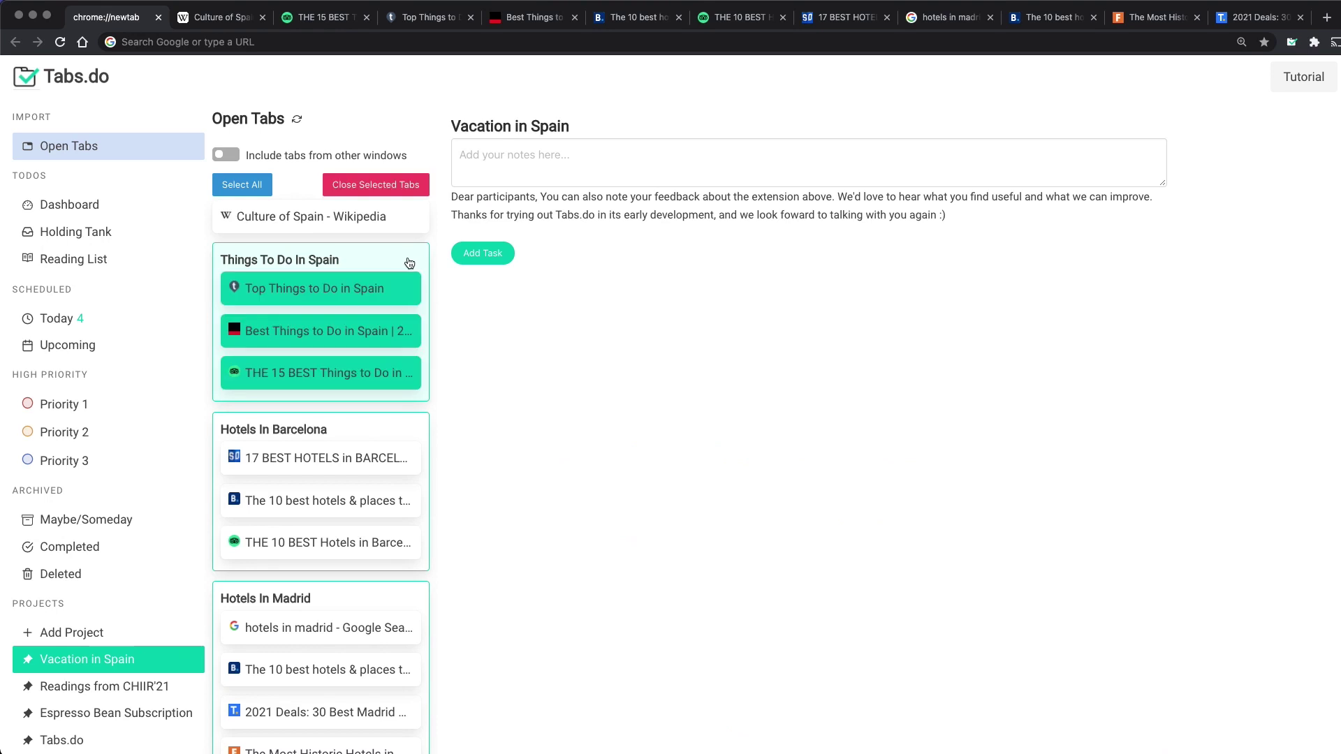
left_click_drag(403, 259, 619, 322)
left_click(574, 475)
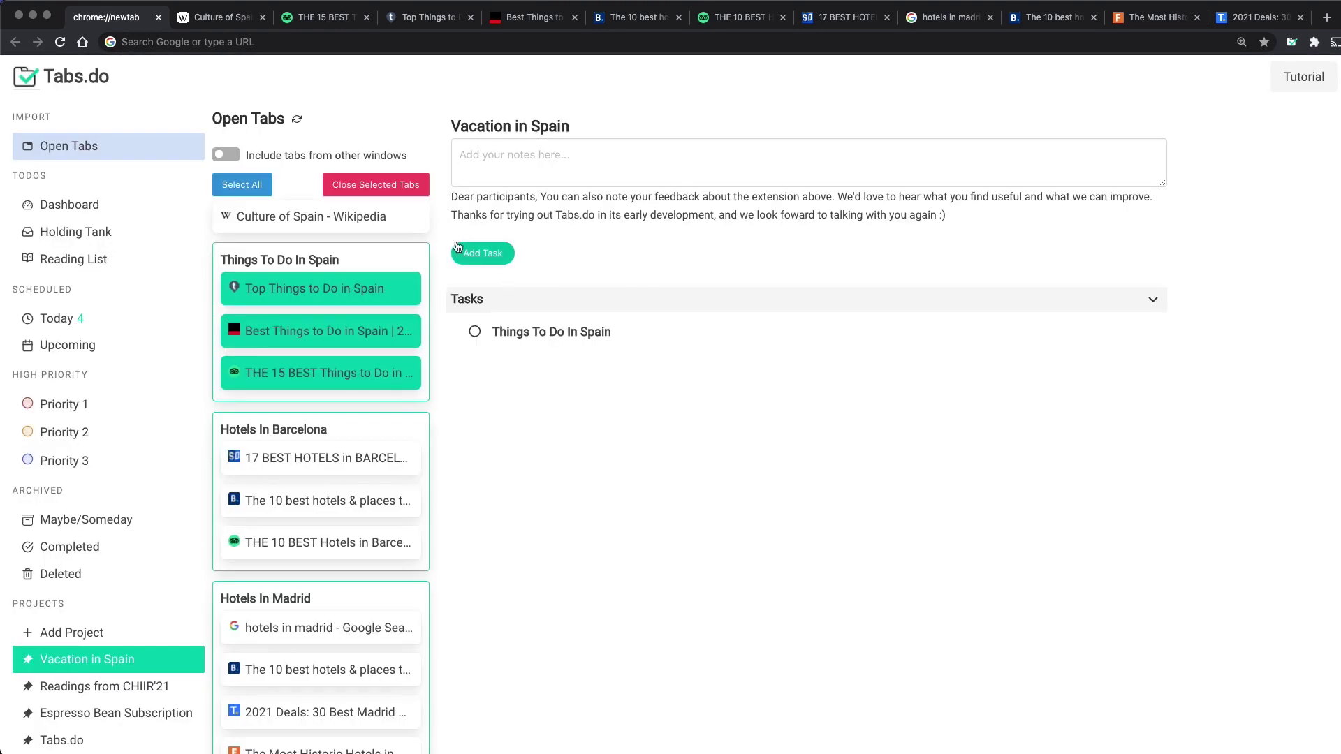
left_click(398, 194)
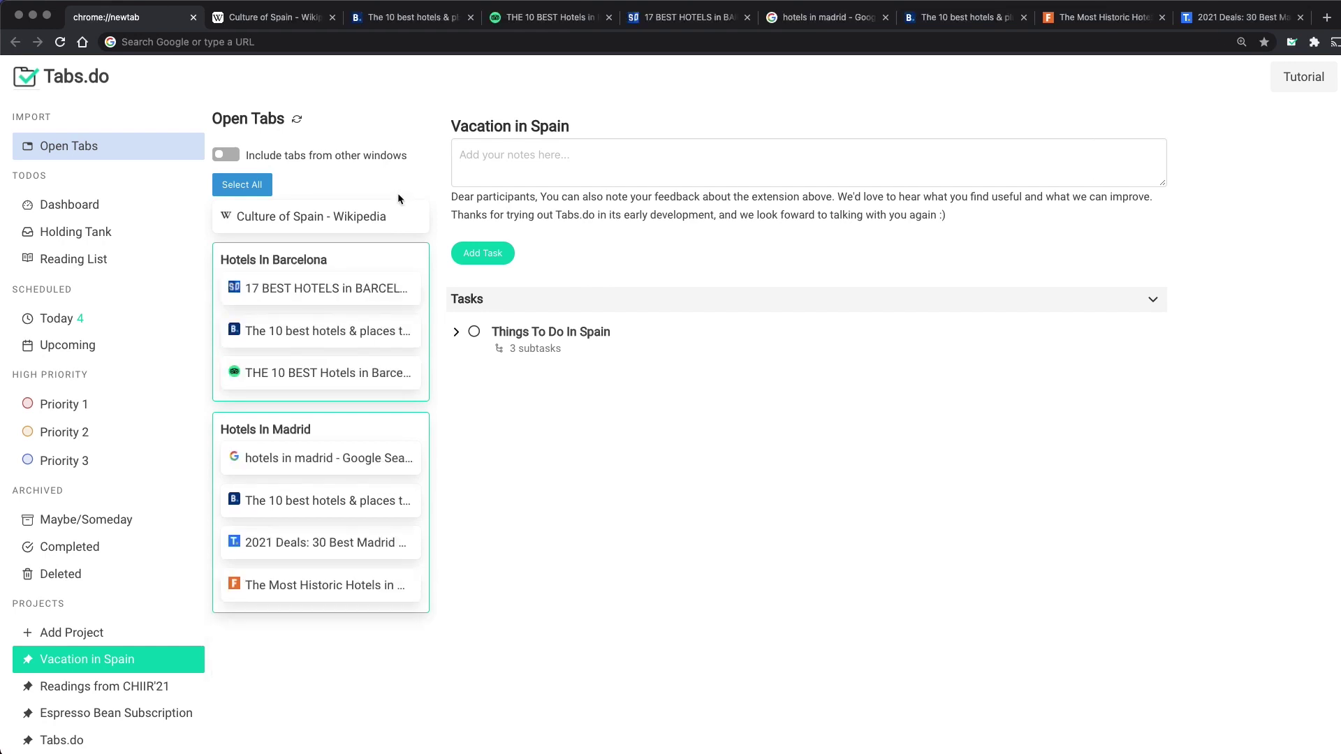
- Add the Hotels In Barcelona group as a bundled task and close its tabs
left_click(398, 261)
left_click_drag(399, 261, 643, 460)
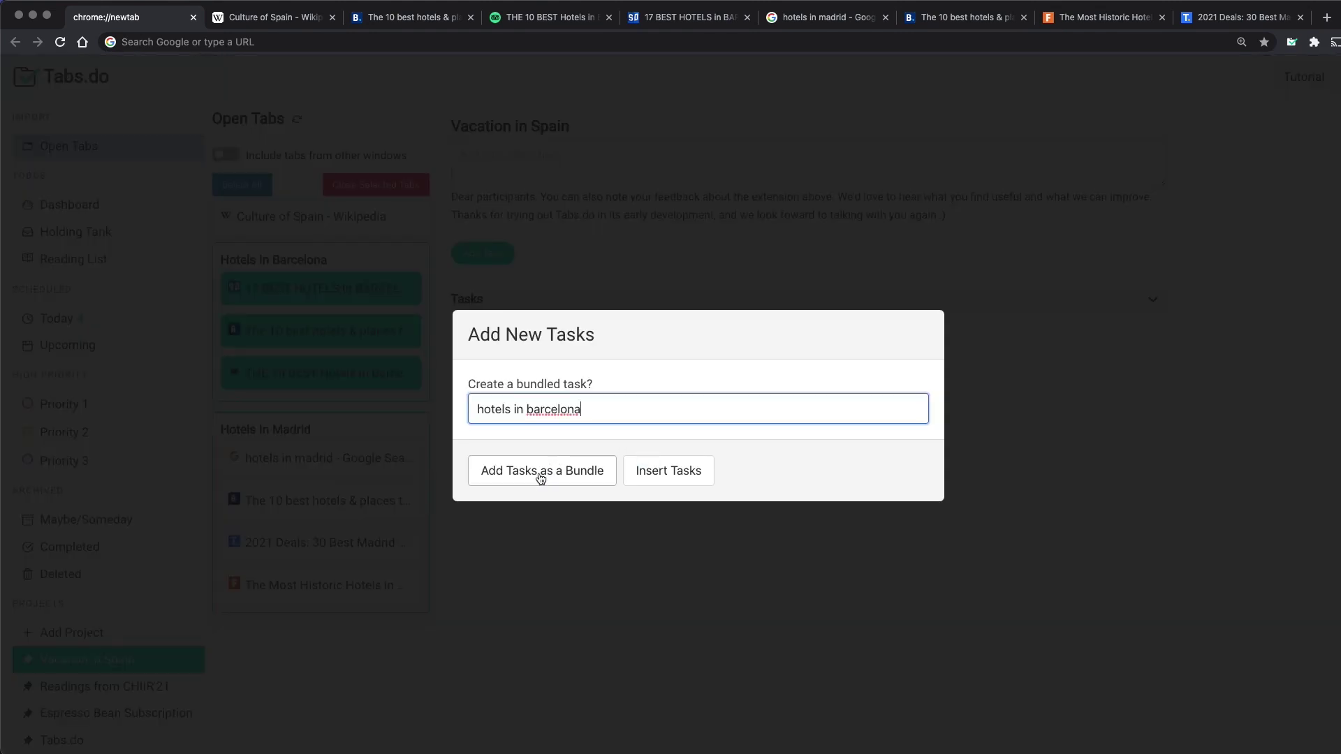
left_click(539, 472)
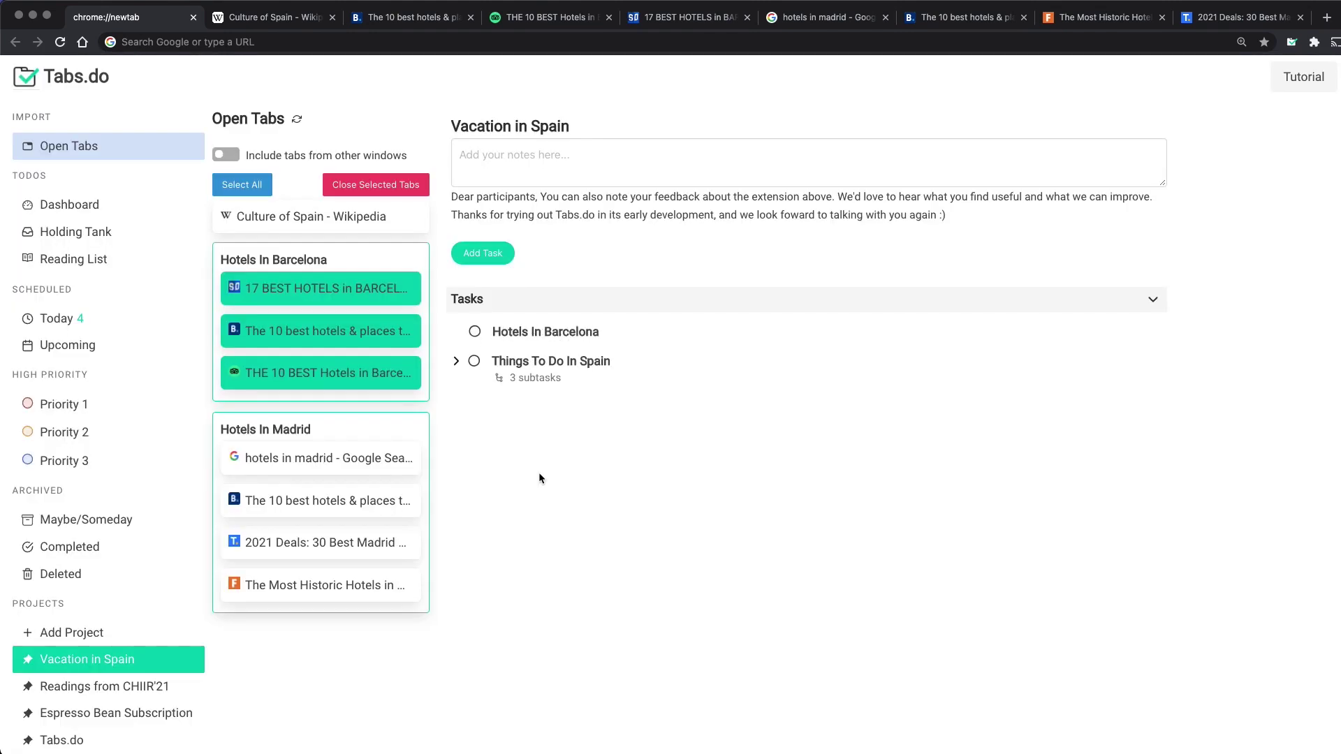
left_click(408, 185)
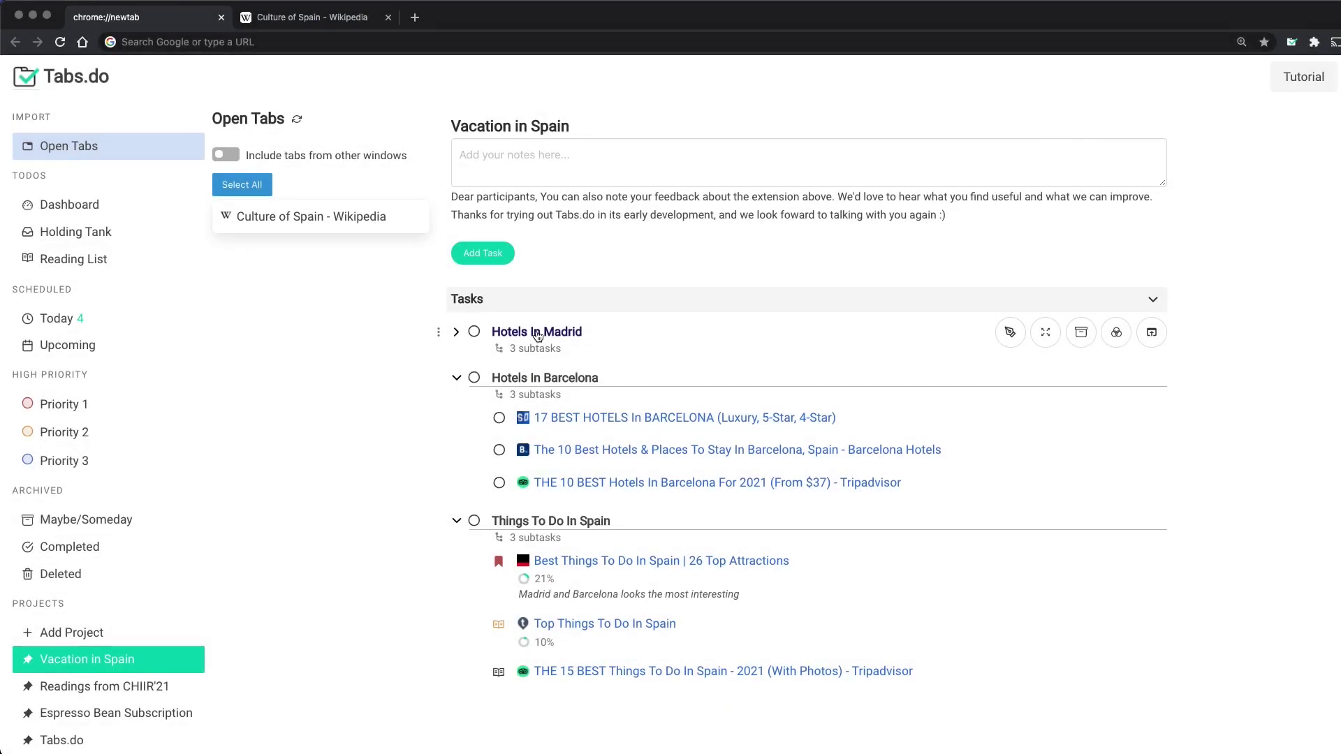
- Reopen the Hotels In Madrid task's three tabs, then close that group from Open Tabs
left_click(538, 333)
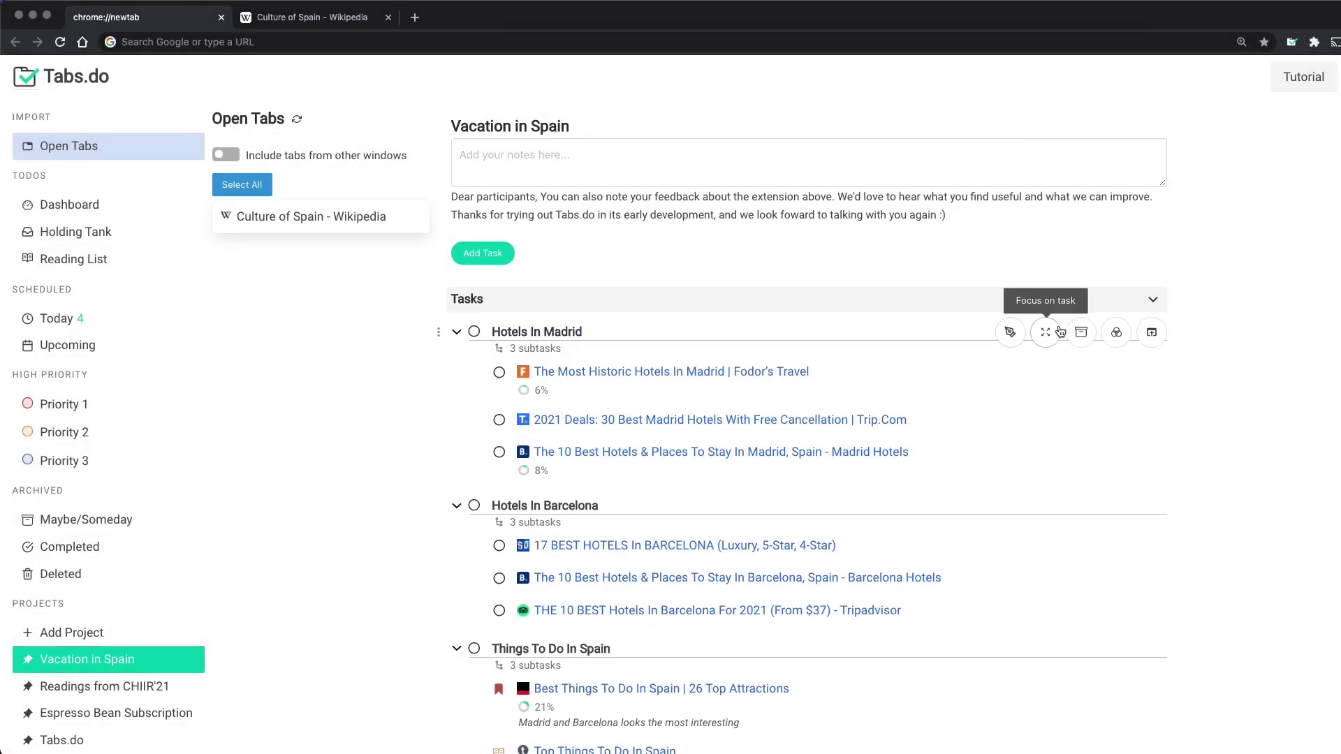
left_click(1149, 333)
left_click(1105, 376)
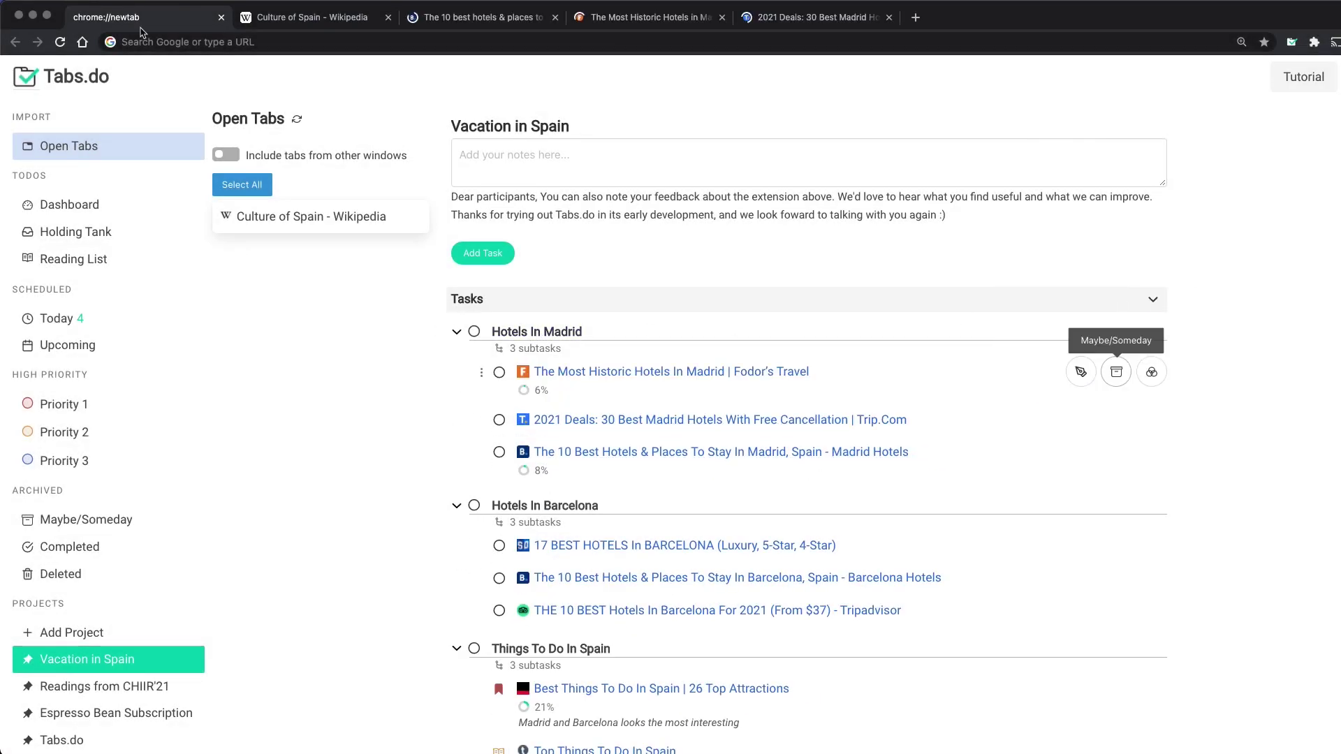
left_click(297, 120)
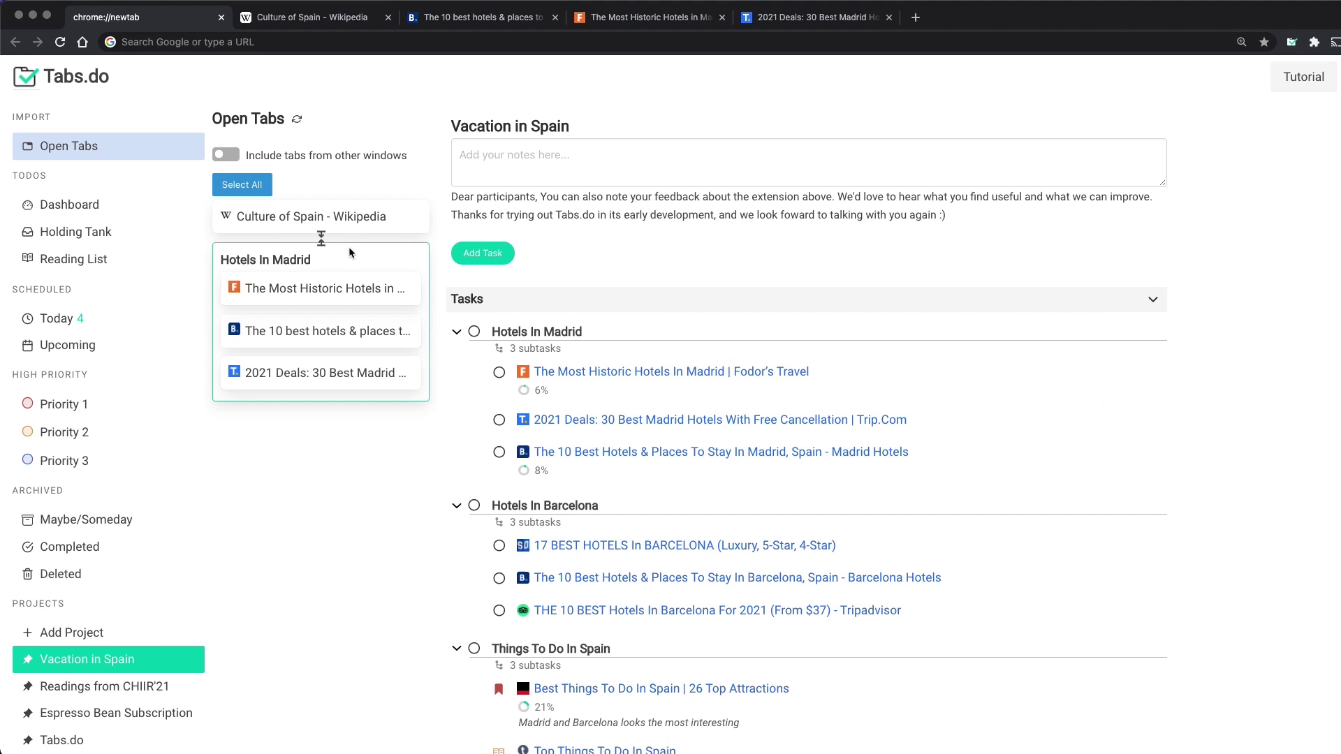
left_click(398, 259)
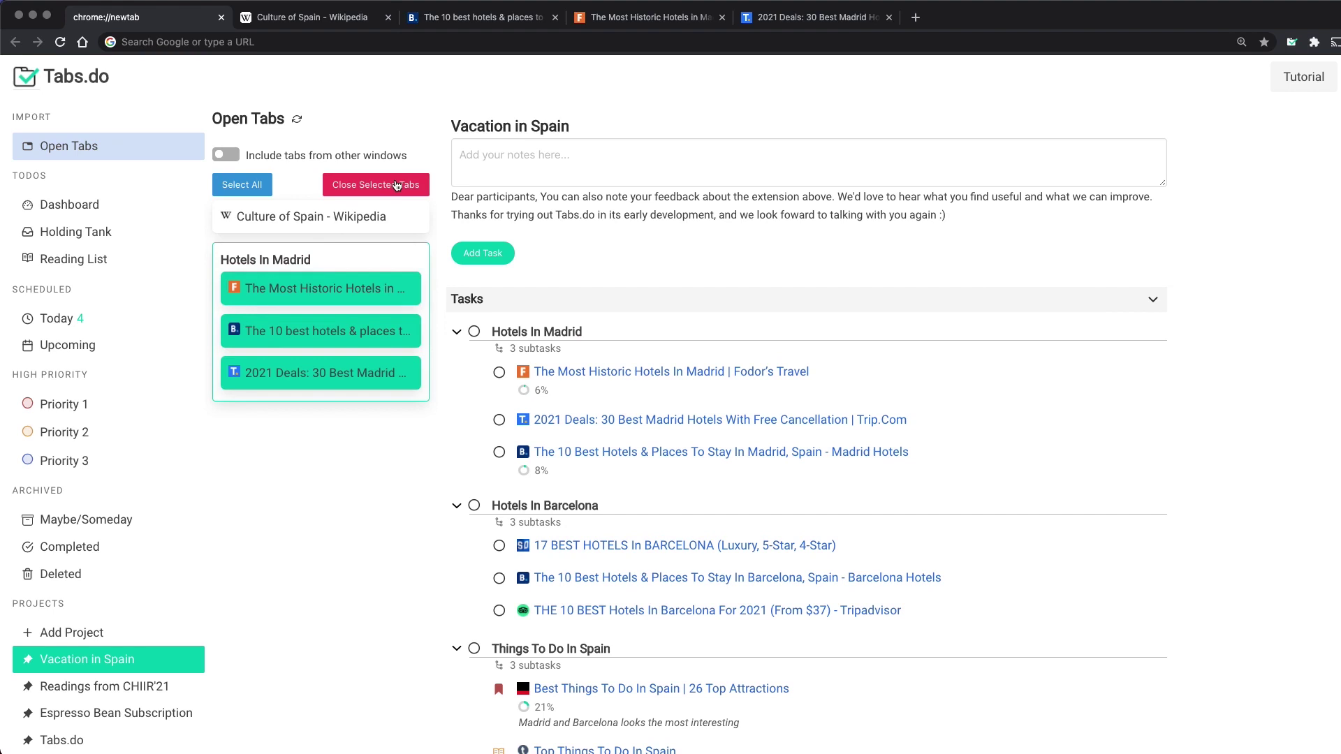
left_click(393, 185)
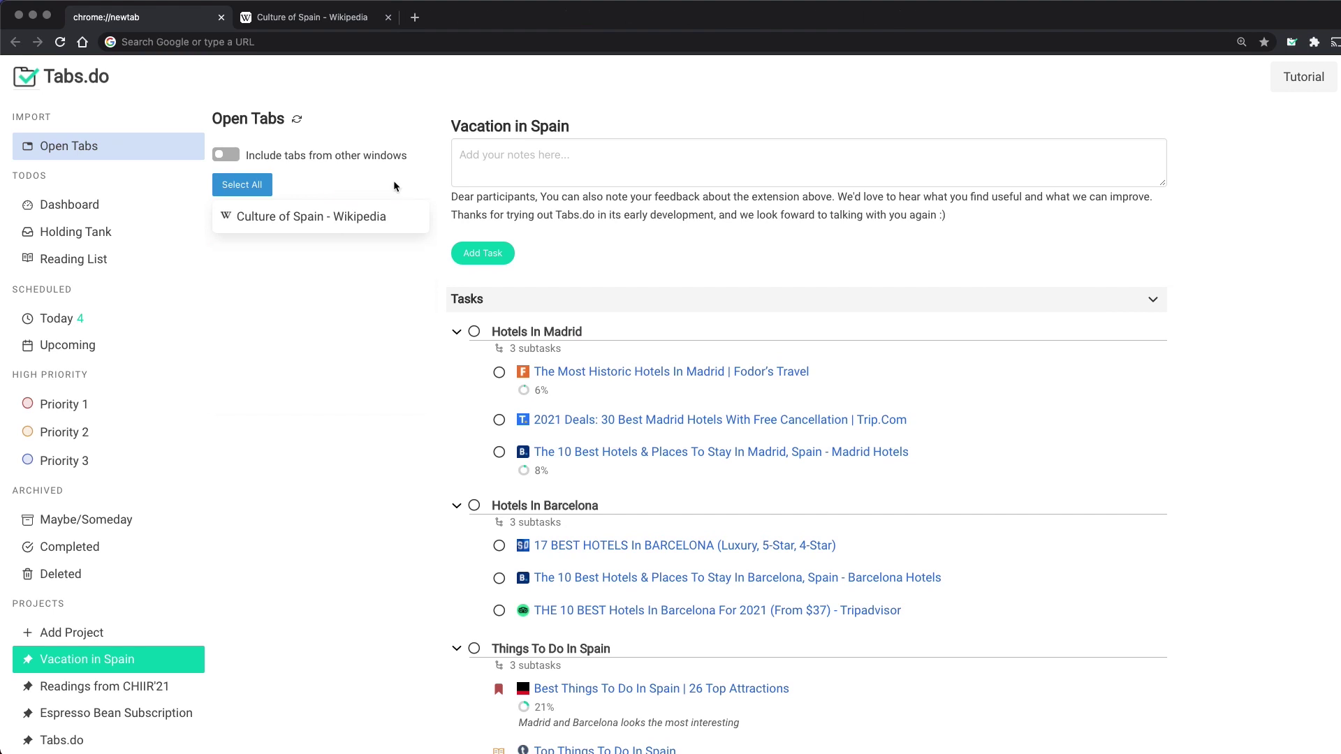
- Create a Places To Stay task and nest Hotels In Madrid and Hotels In Barcelona under it
left_click(480, 254)
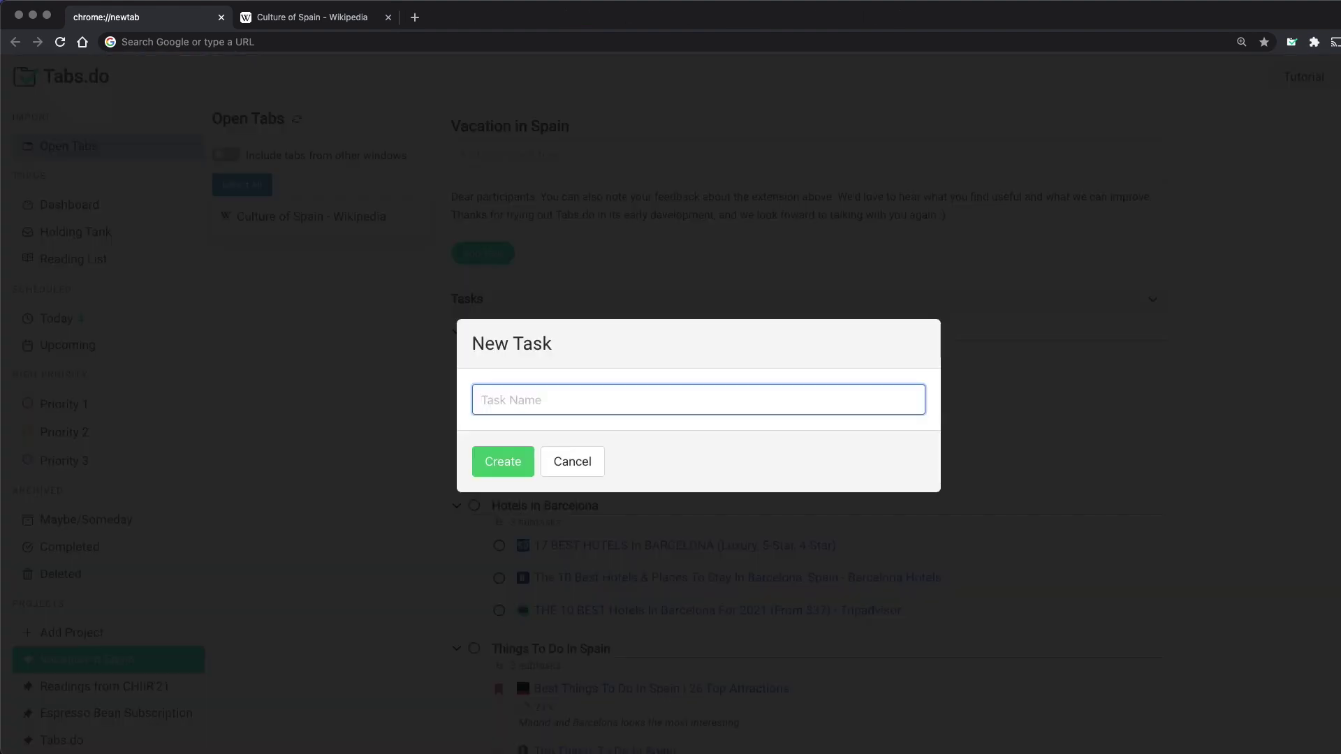
type("Places to Stay")
left_click(485, 470)
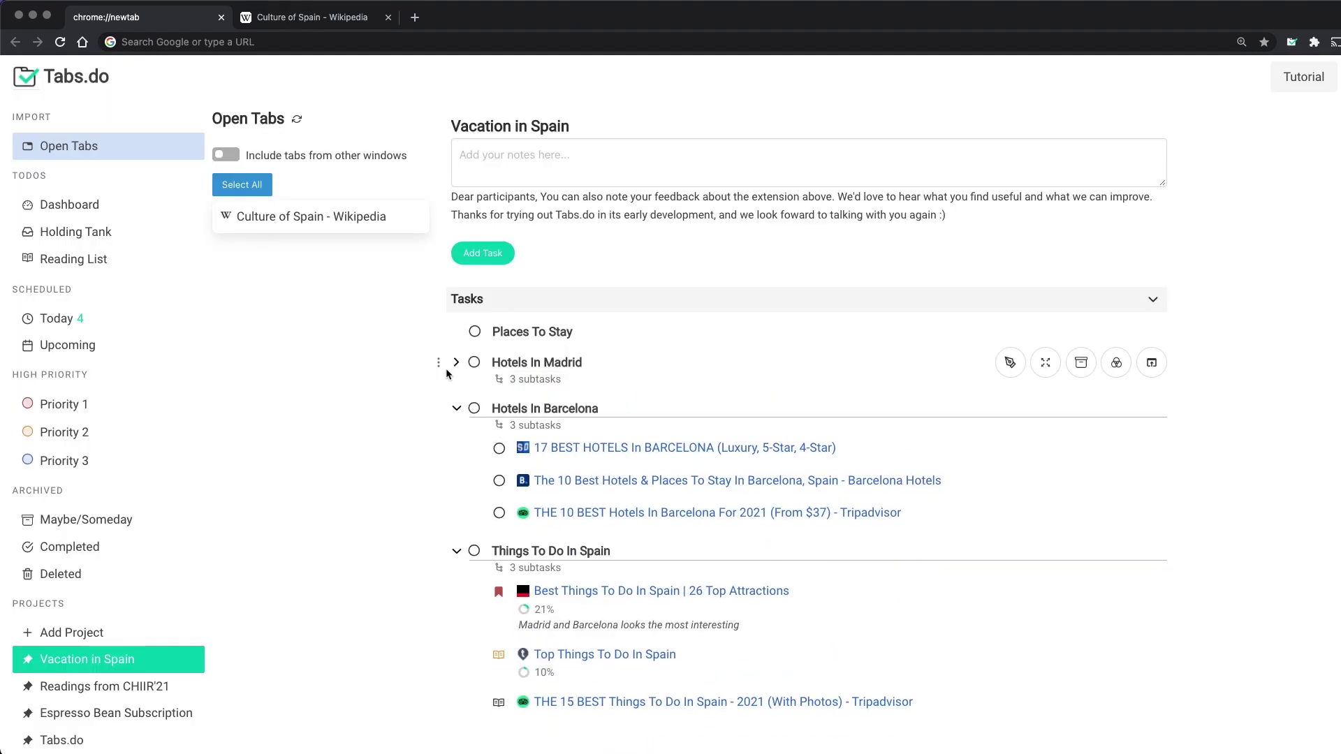
left_click_drag(446, 373, 569, 353)
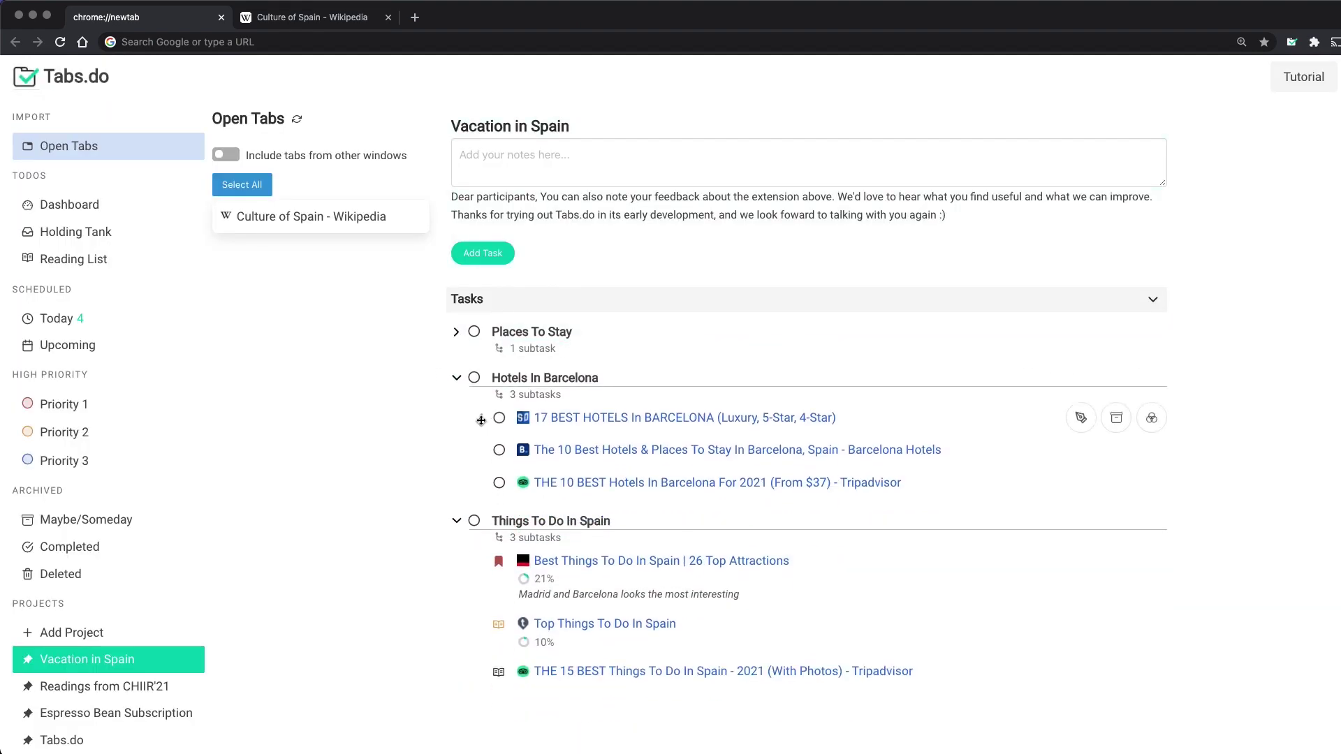
mouse_move(456, 379)
left_mouse_down()
mouse_move(562, 363)
mouse_move(555, 350)
left_mouse_up()
- Check Places To Stay's subtasks, collapse it, and show the Holding Tank
left_click(554, 333)
left_click(571, 372)
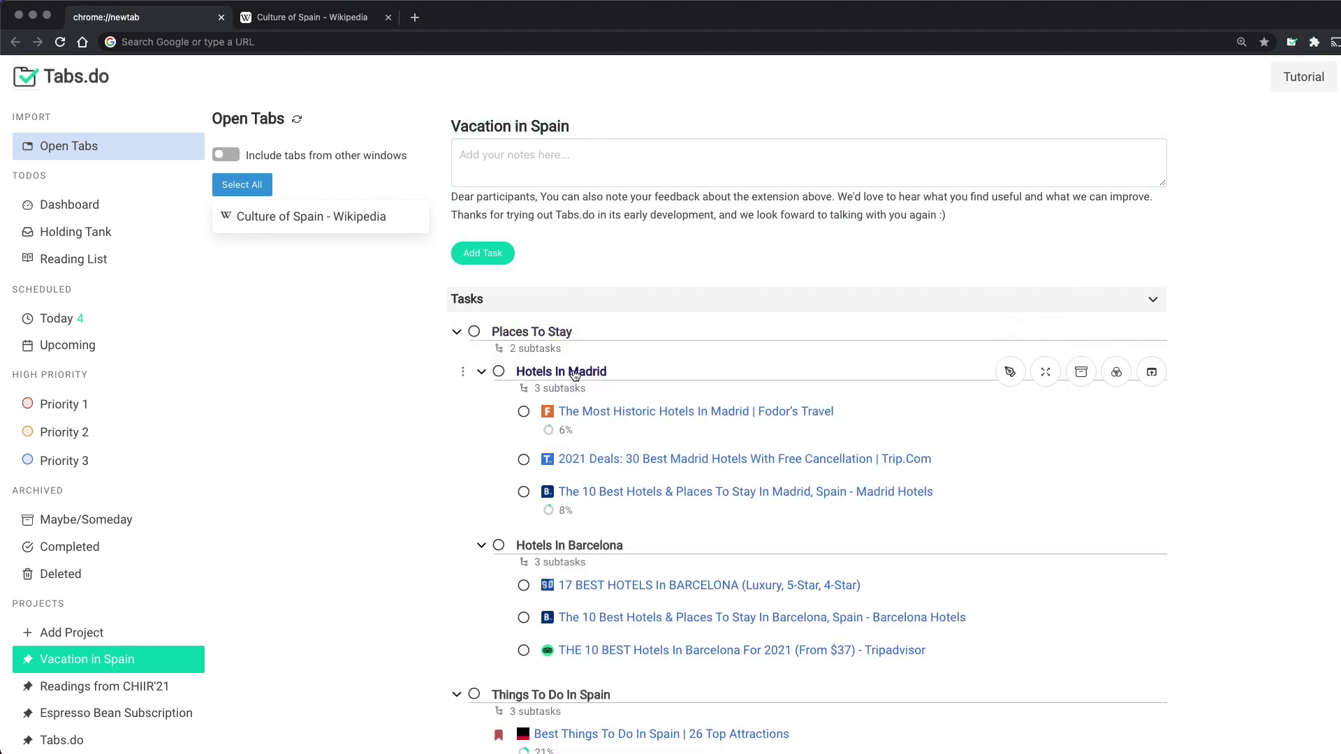
left_click(533, 334)
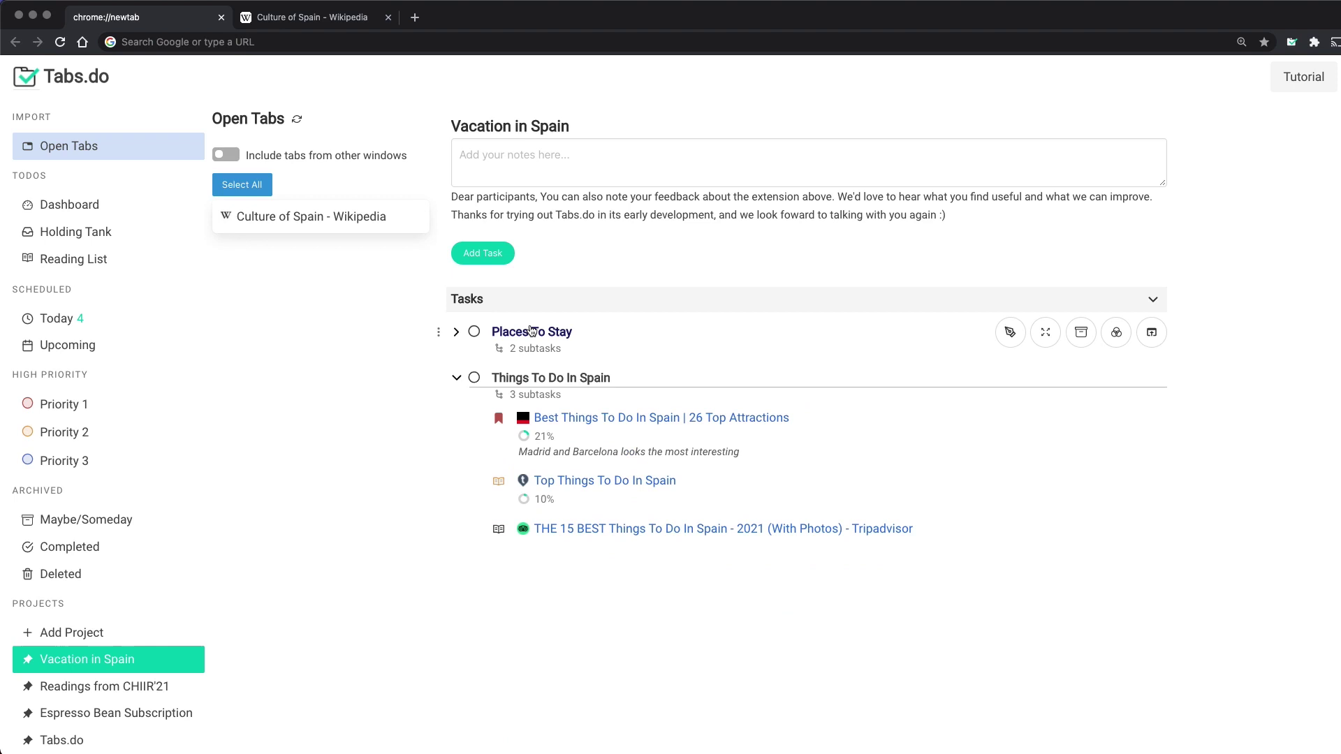
left_click(106, 233)
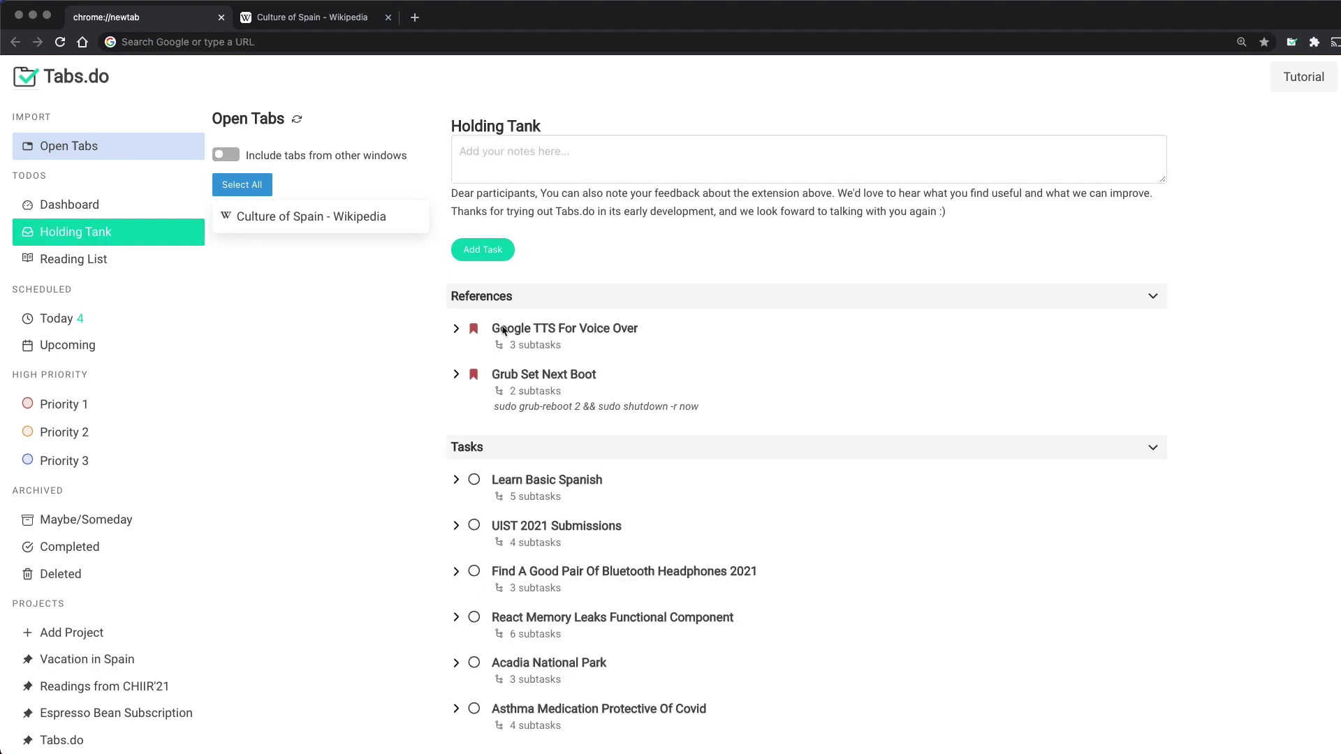
scroll(503, 331, "down", 1)
- Turn Learn Basic Spanish into a new Learn Spanish project and view its links
left_click_drag(454, 467, 107, 89)
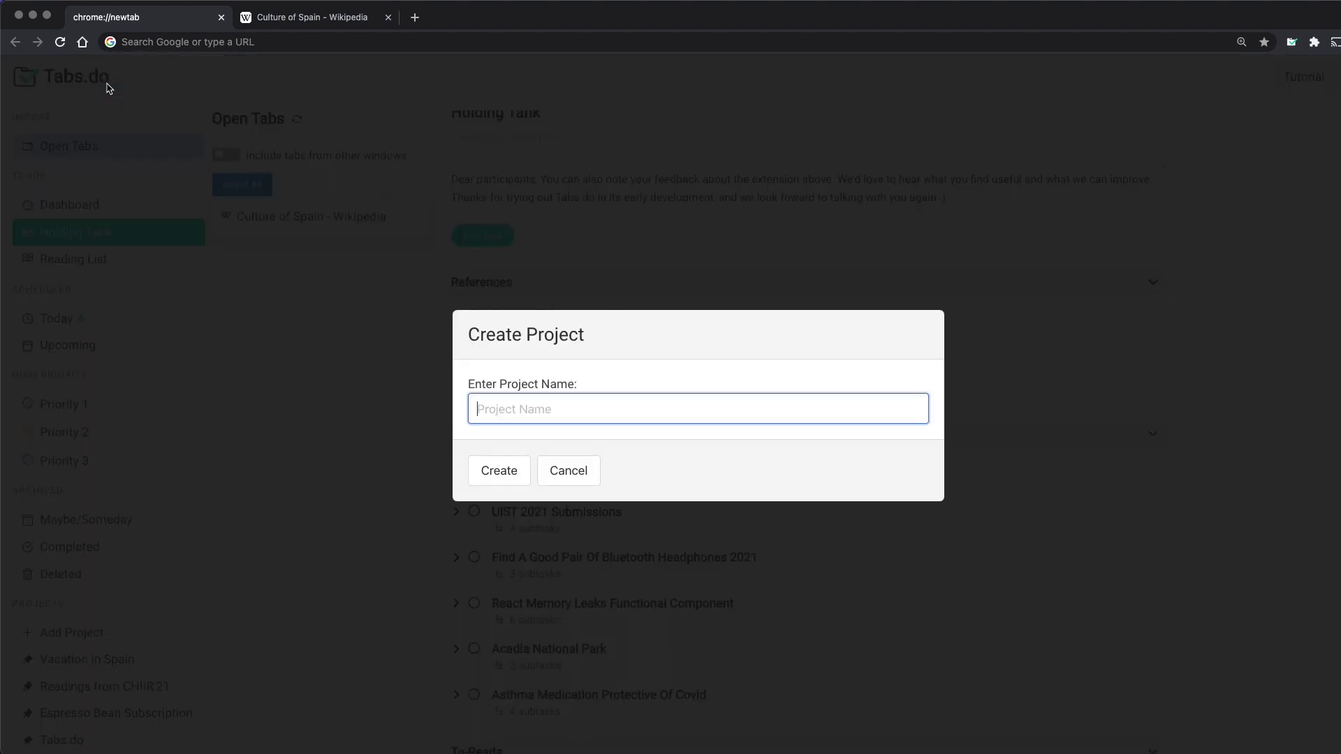
type("Learn Spanish")
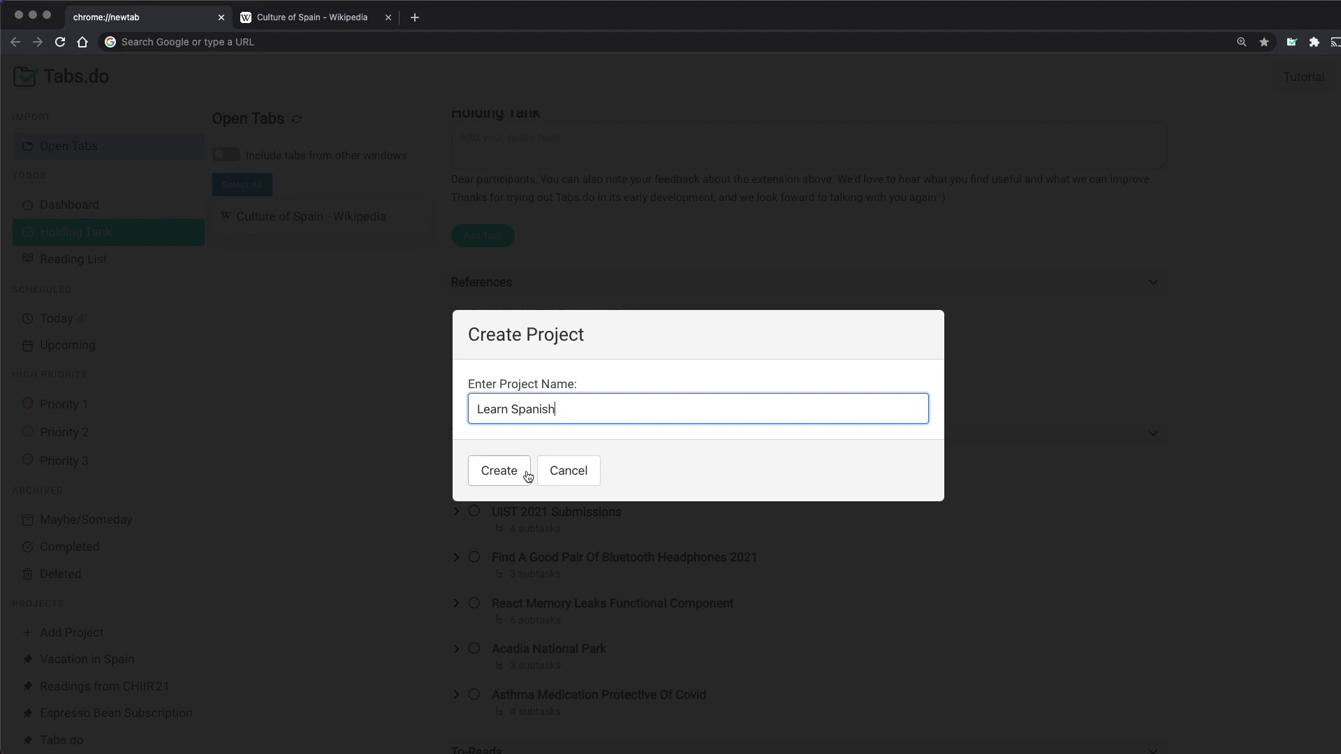
left_click(527, 477)
scroll(133, 664, "down", 1)
left_click(111, 736)
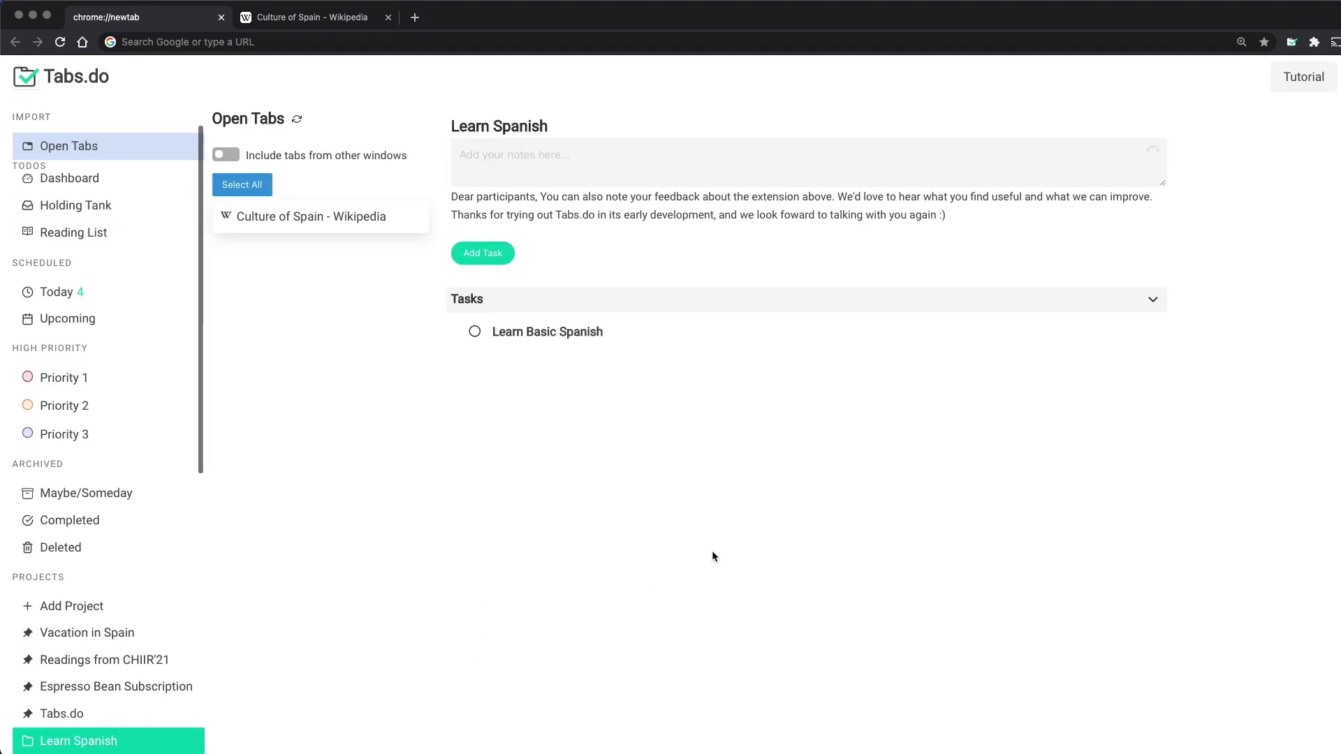
left_click(592, 333)
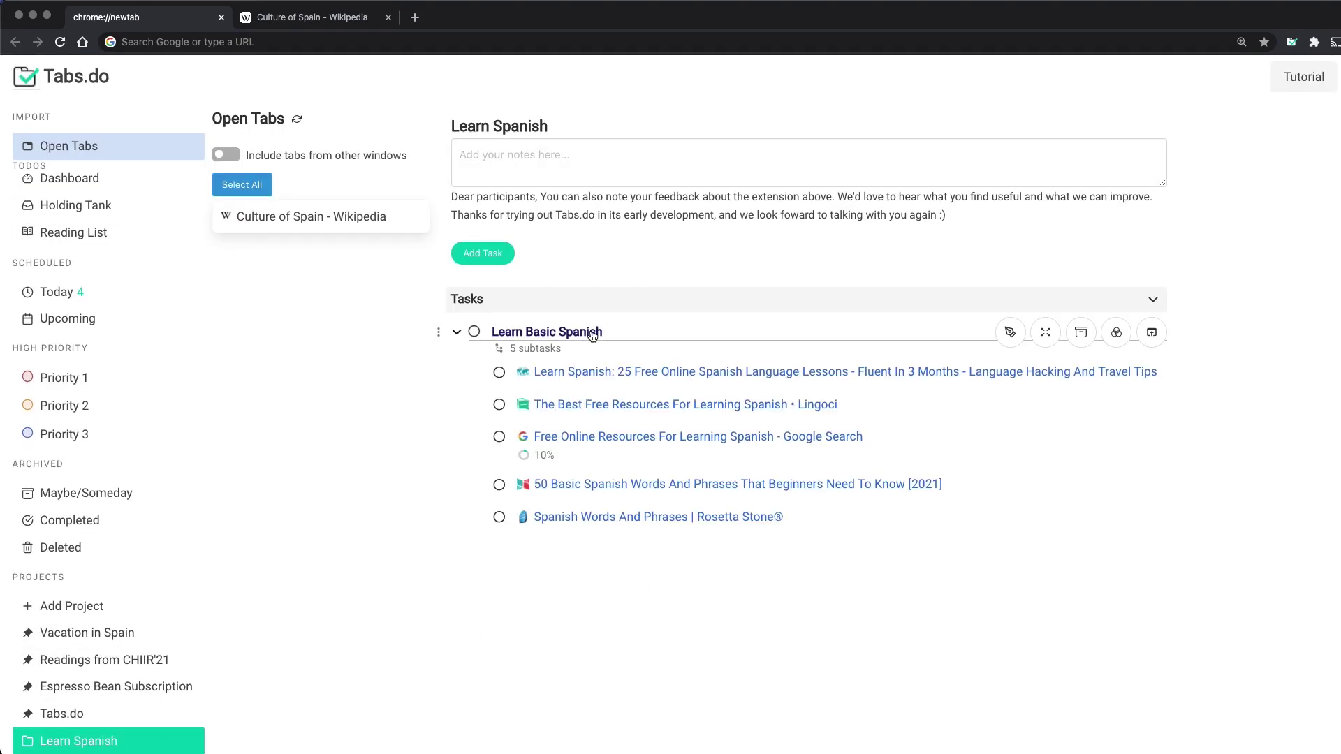
- Add a Find A Good Carry On Case task to the Holding Tank
left_click(83, 212)
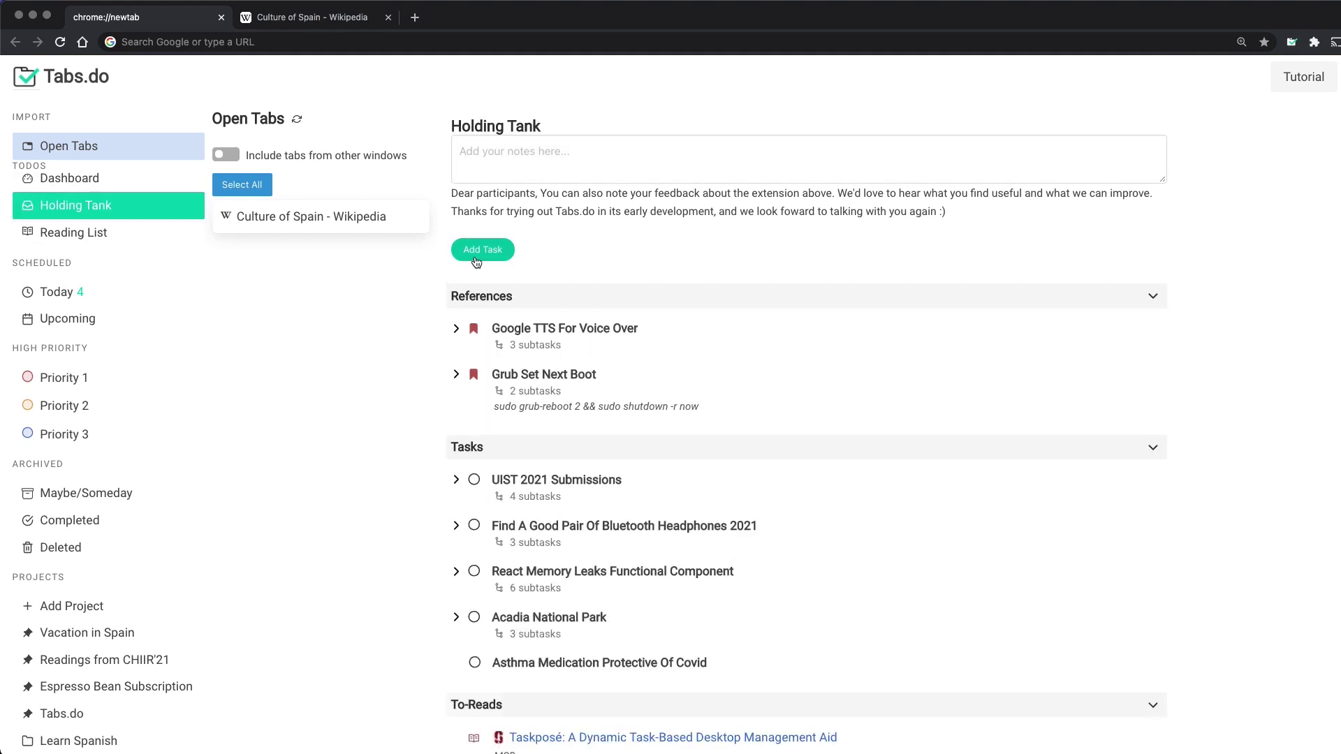
left_click(476, 251)
type("Find a g")
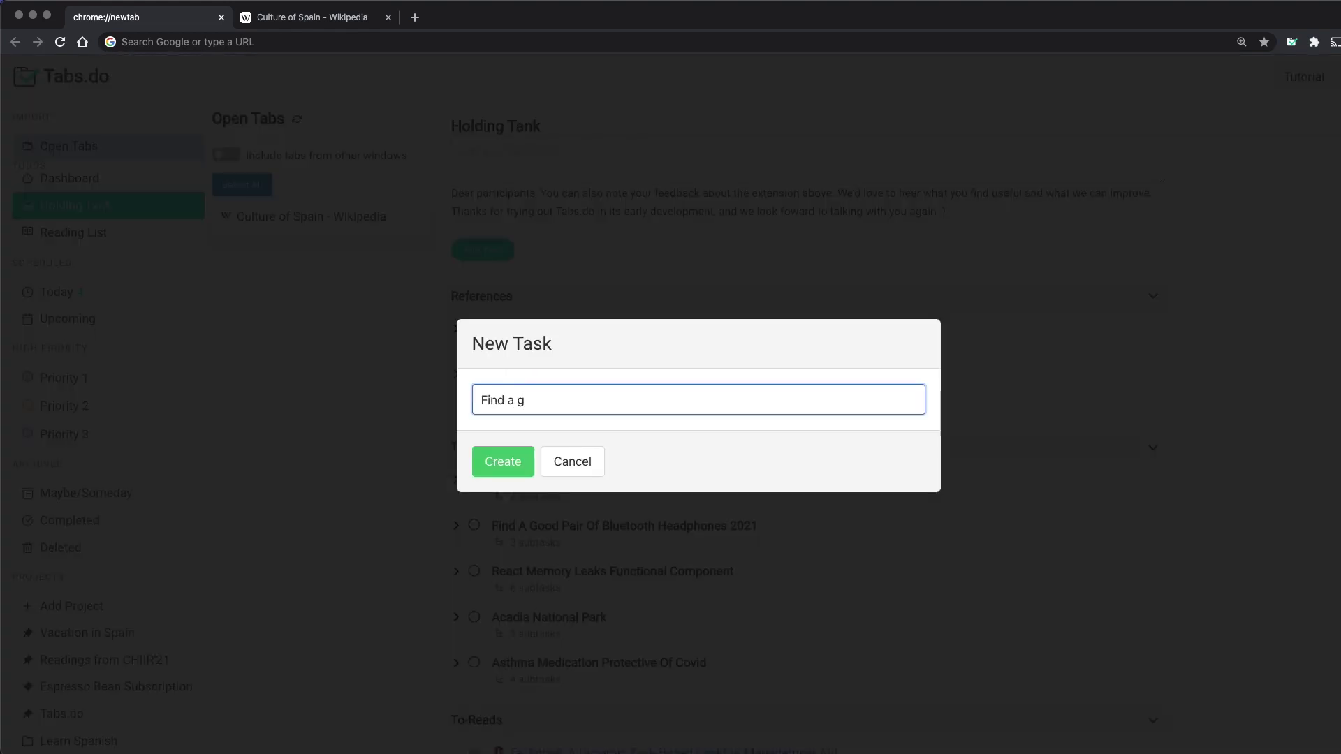
type("ood carry on case")
left_click(485, 463)
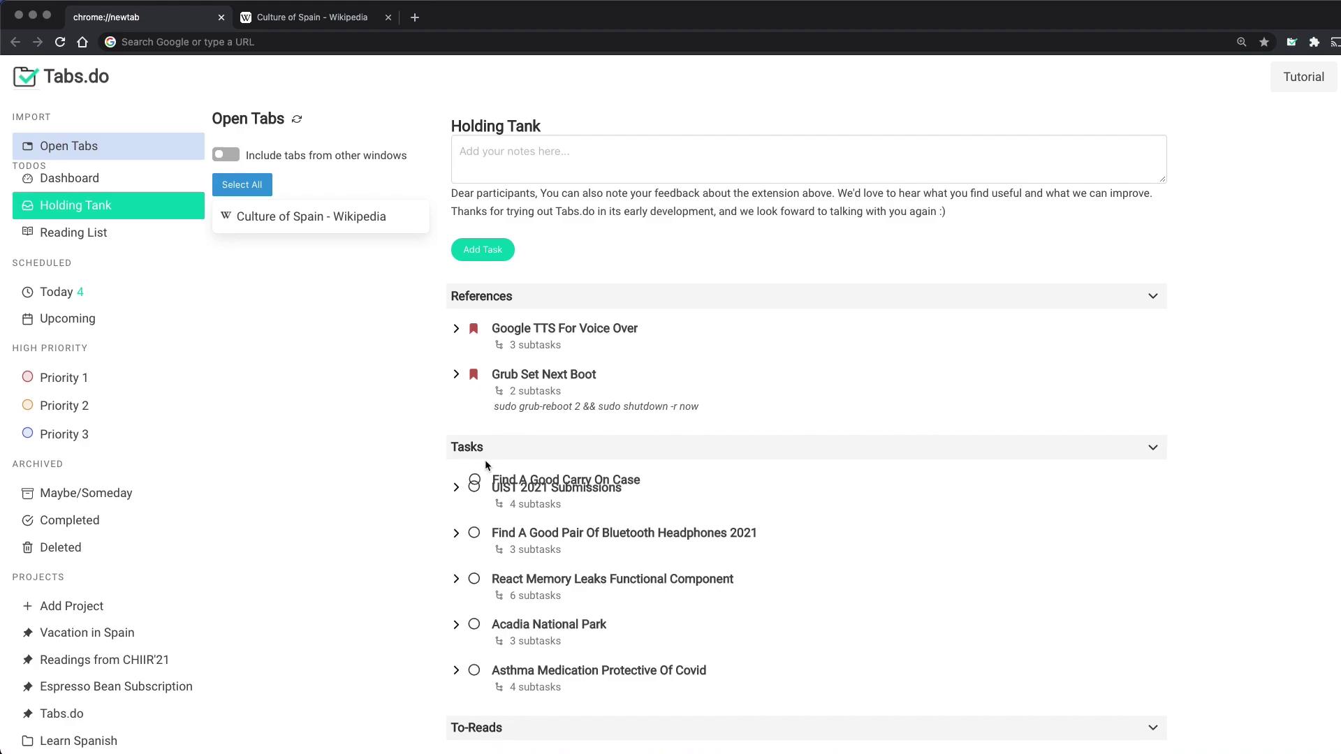
- Save the Culture of Spain Wikipedia page as a task, with its Cuisine opening sentence as the note
key("ctrl+Tab")
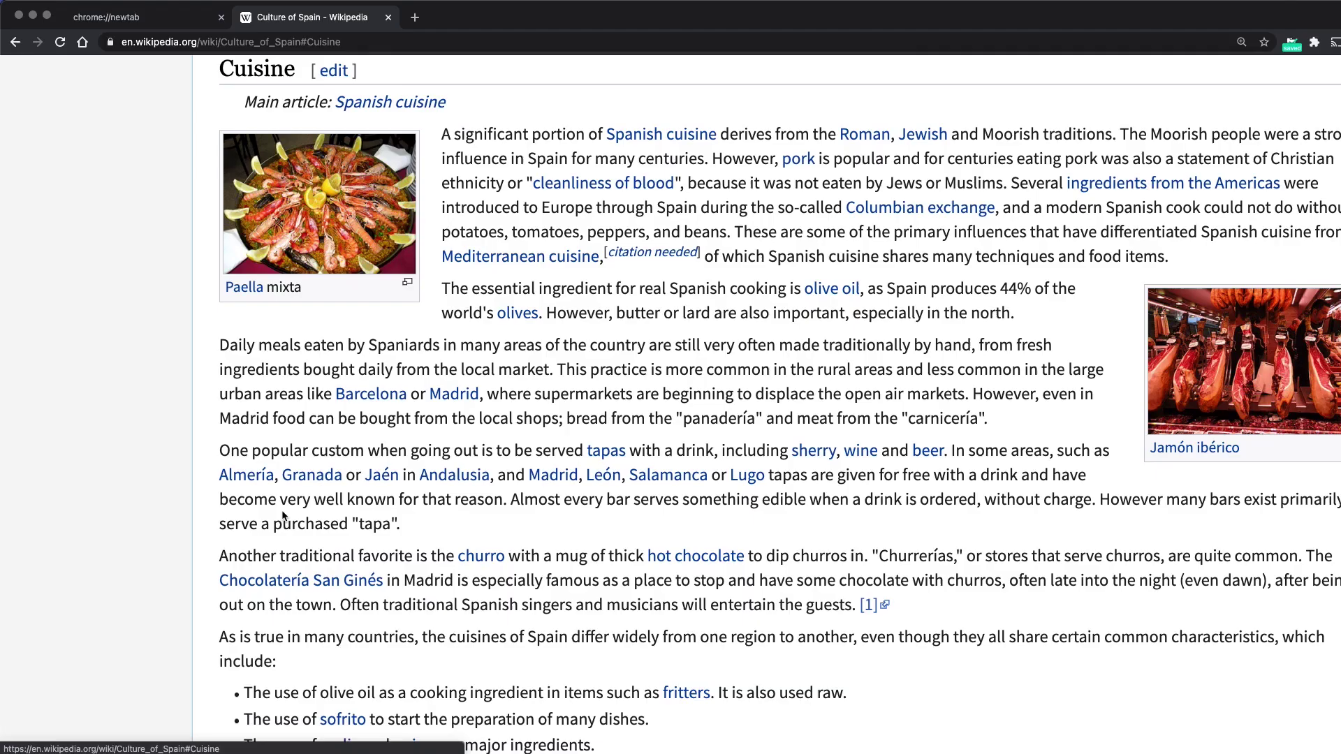
left_click_drag(442, 135, 1120, 146)
key("ctrl+c")
left_click(1291, 44)
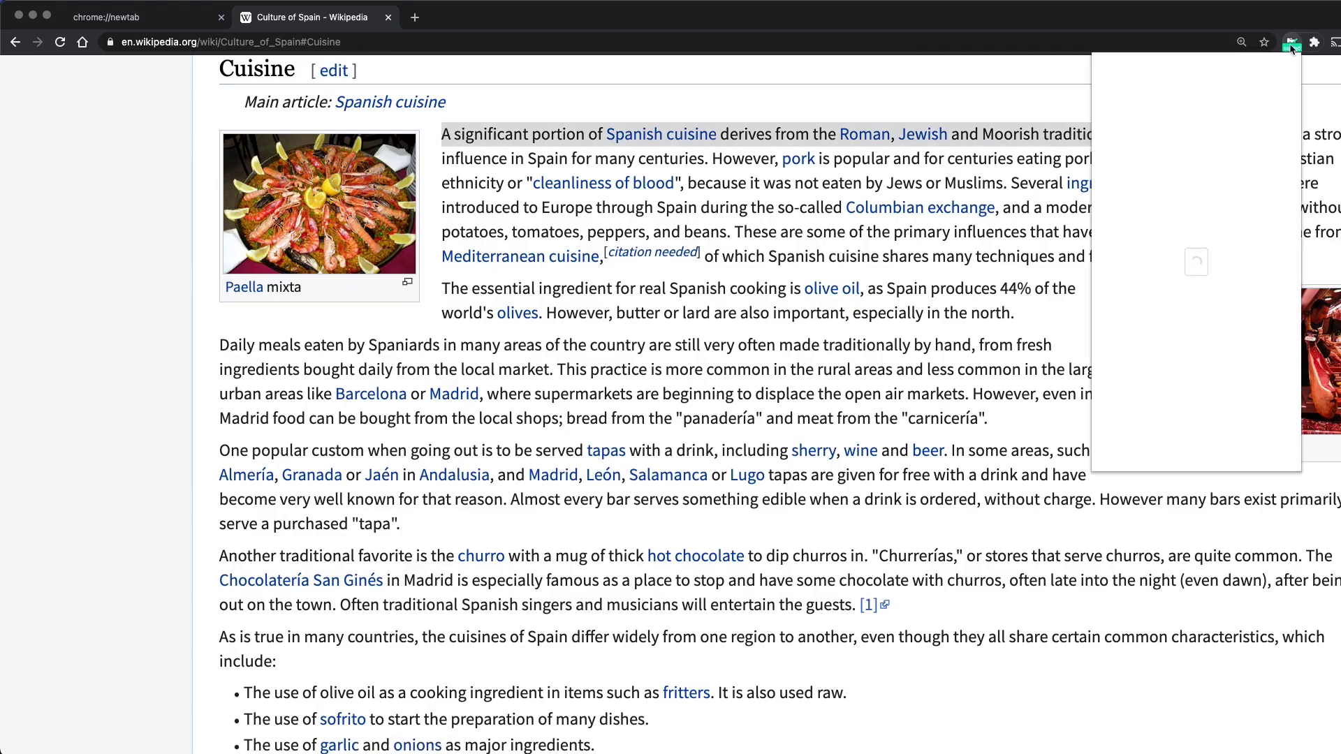
left_click(1185, 150)
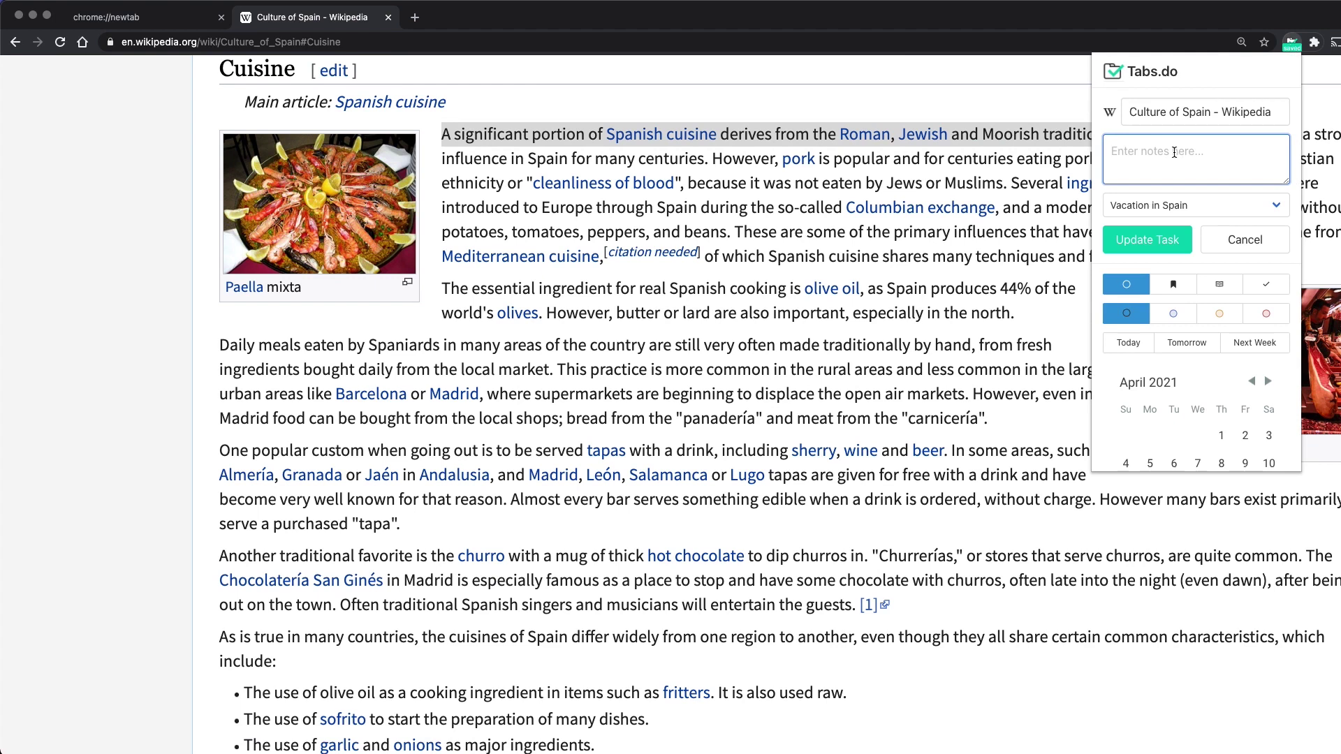
key("ctrl+v")
left_click(1149, 242)
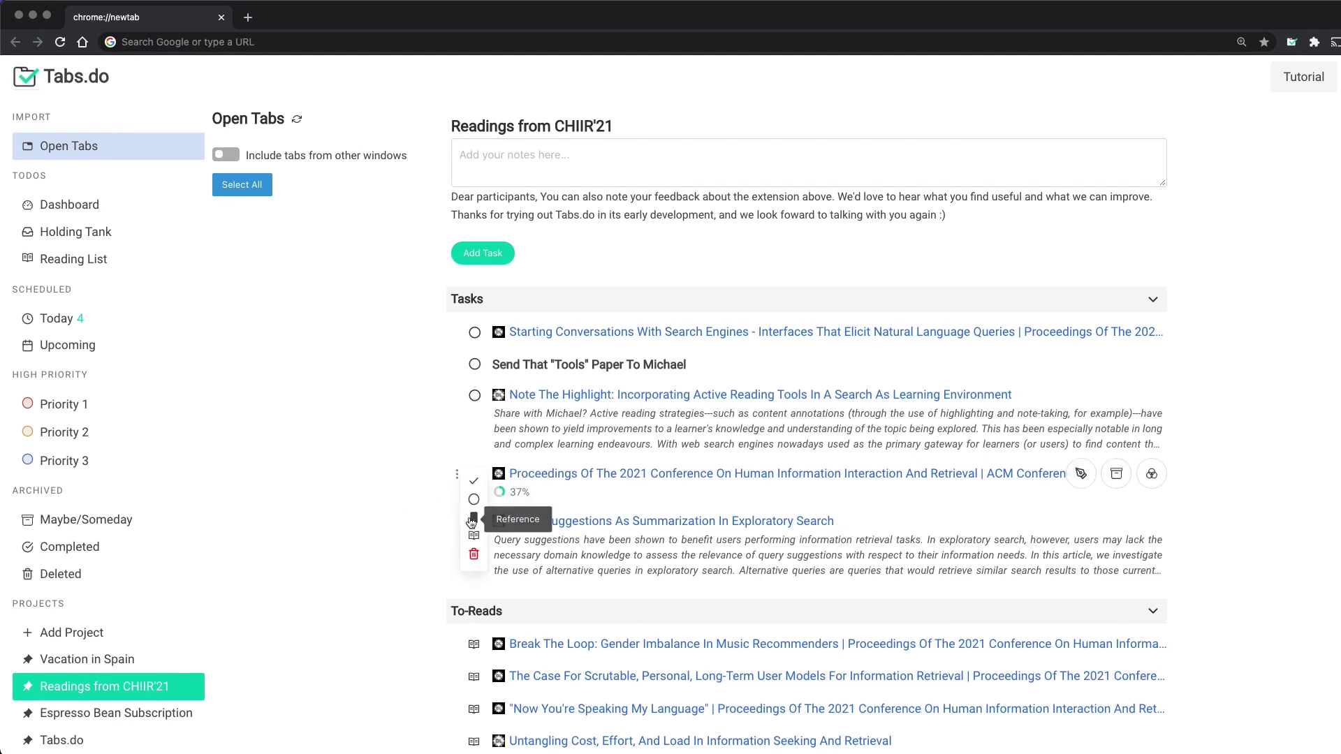
- Switch Proceedings, Note The Highlight, another paper and Query Suggestions from task to To-Read
left_click(469, 519)
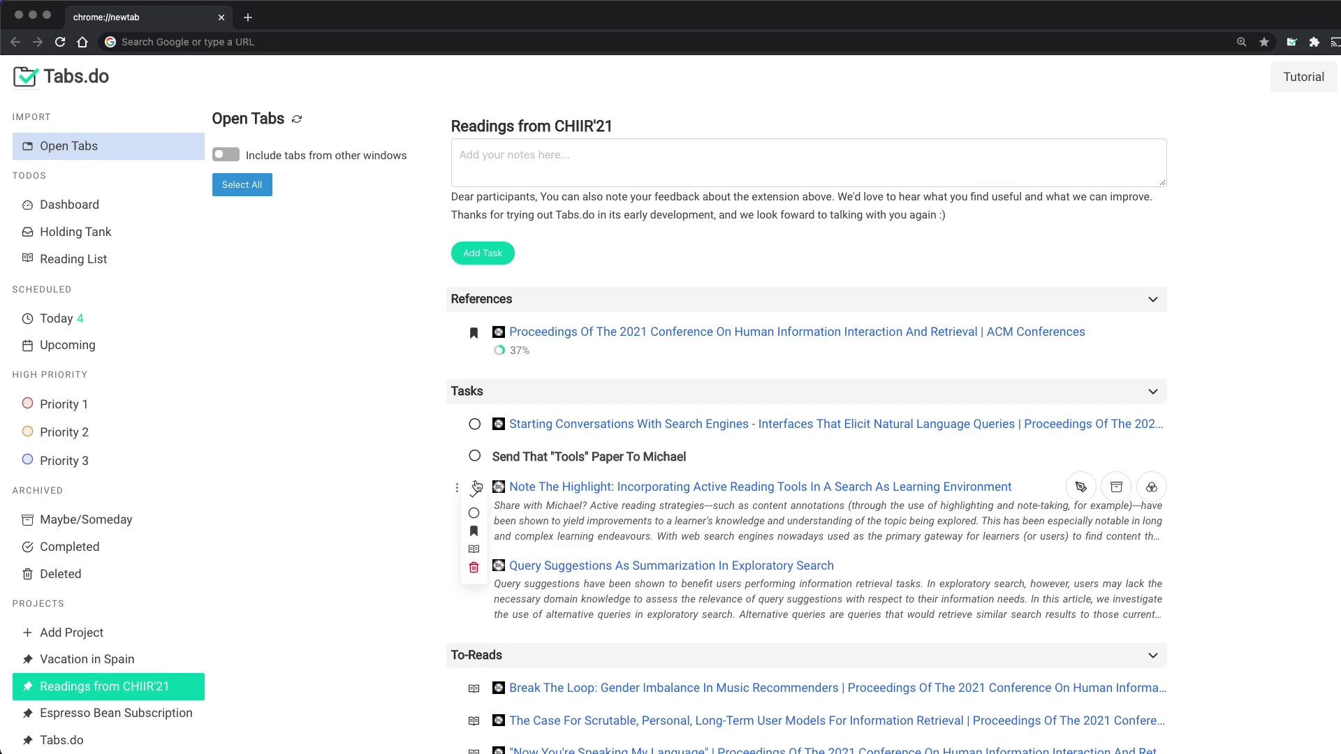
mouse_move(473, 512)
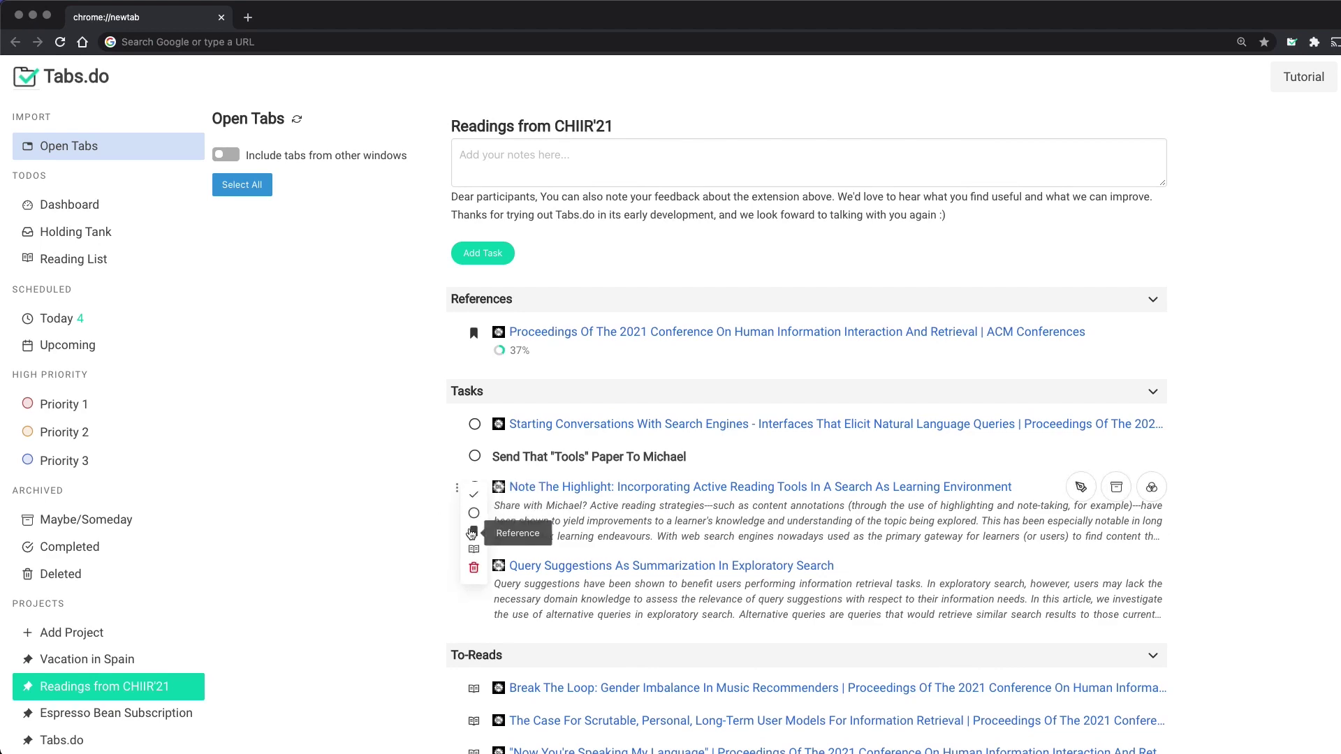
left_click(473, 549)
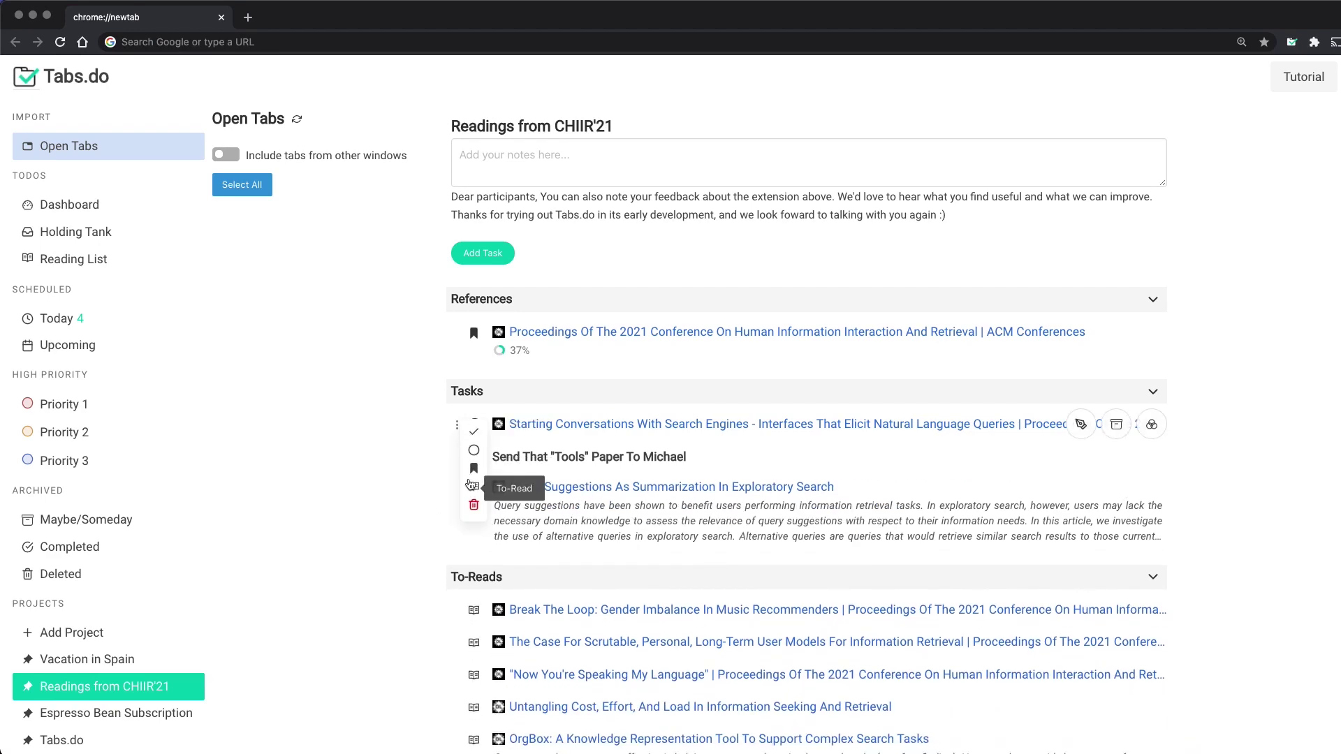
left_click(474, 488)
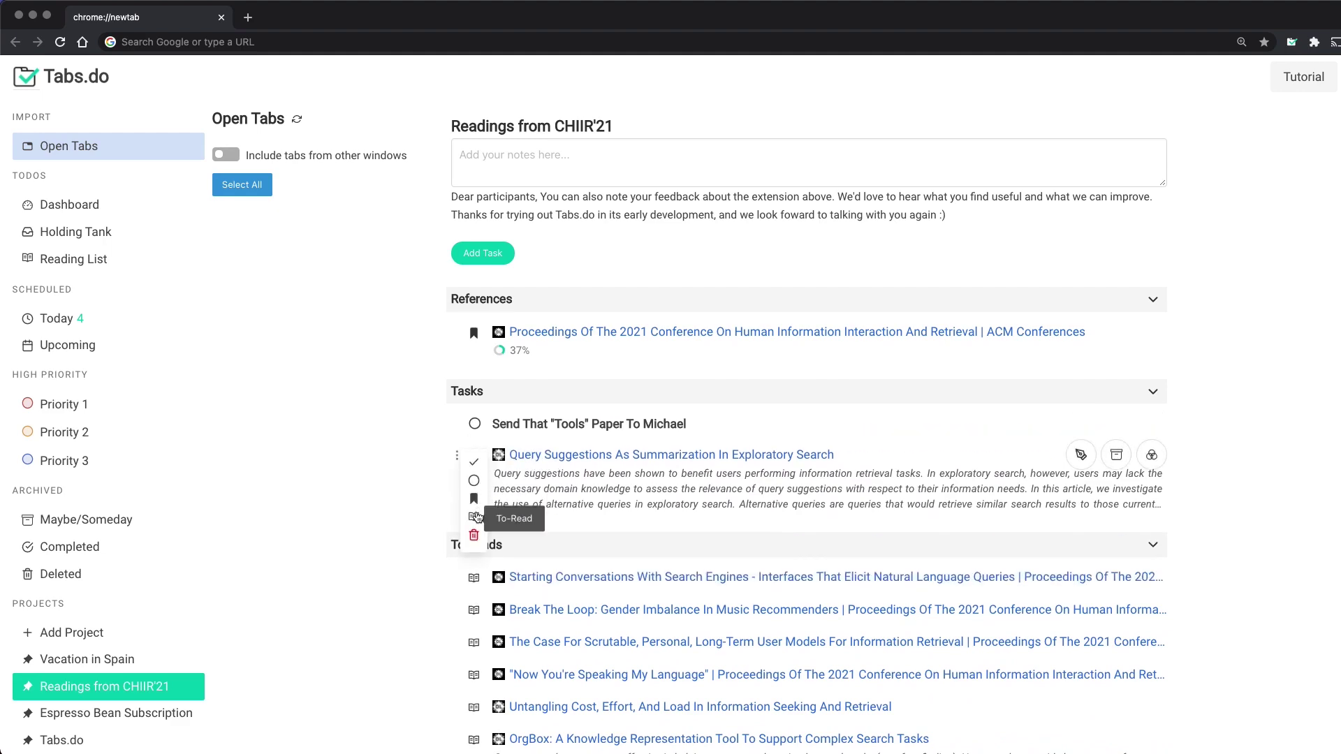
left_click(476, 517)
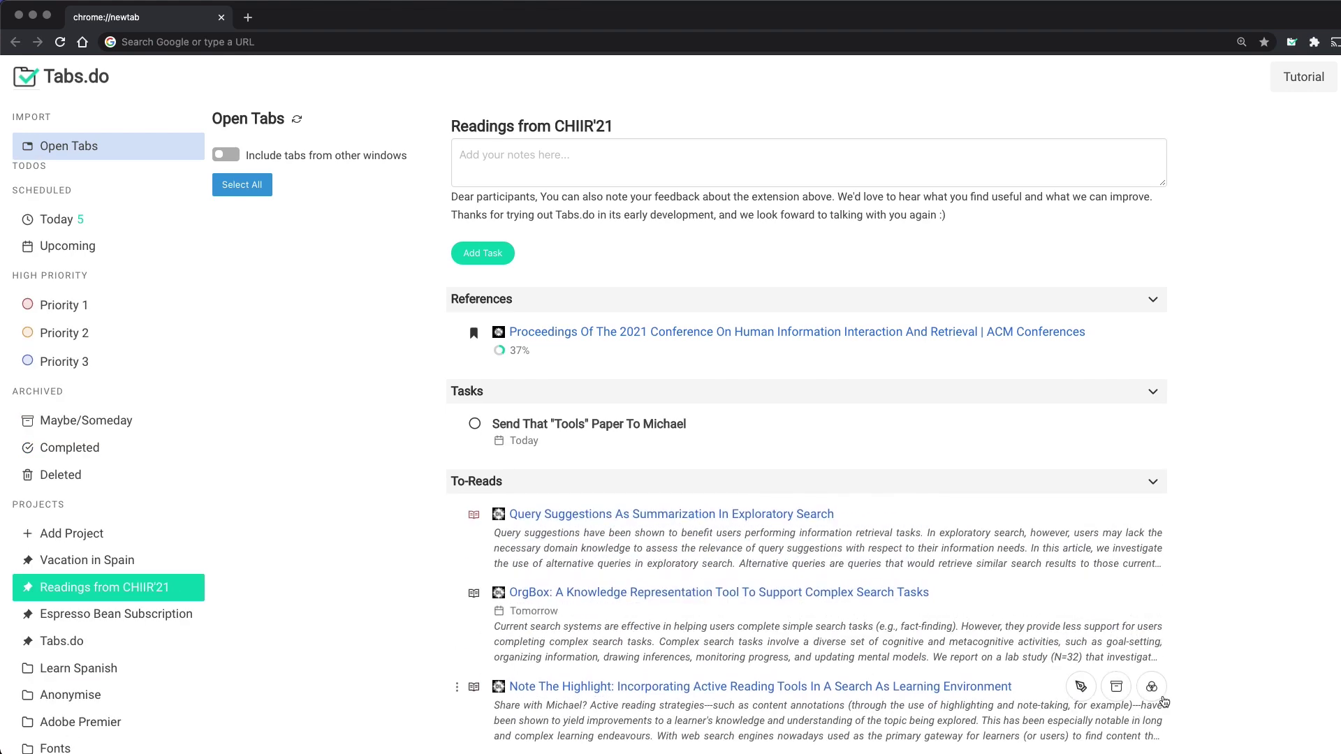
- Archive a first paper, Now You're Speaking My Language and Break The Loop as Maybe/Someday
left_click(1152, 686)
left_click(1106, 724)
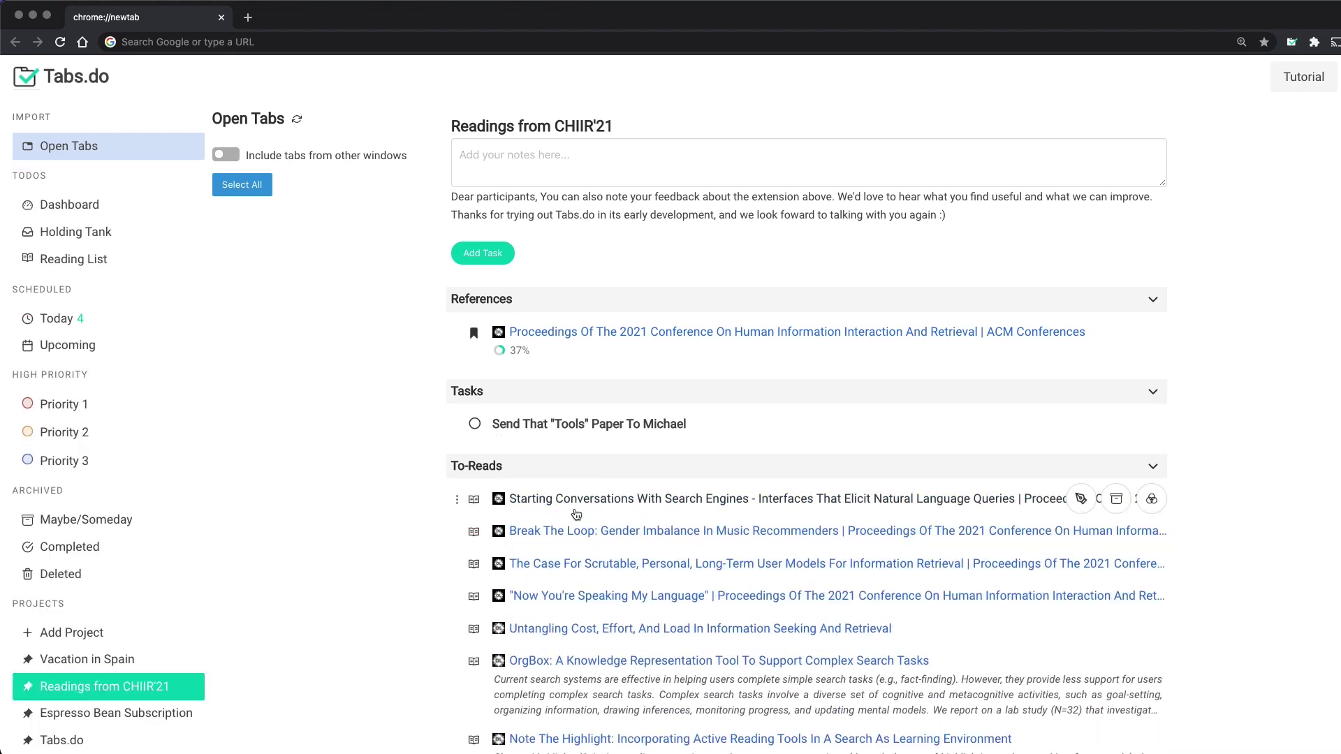
scroll(575, 515, "down", 3)
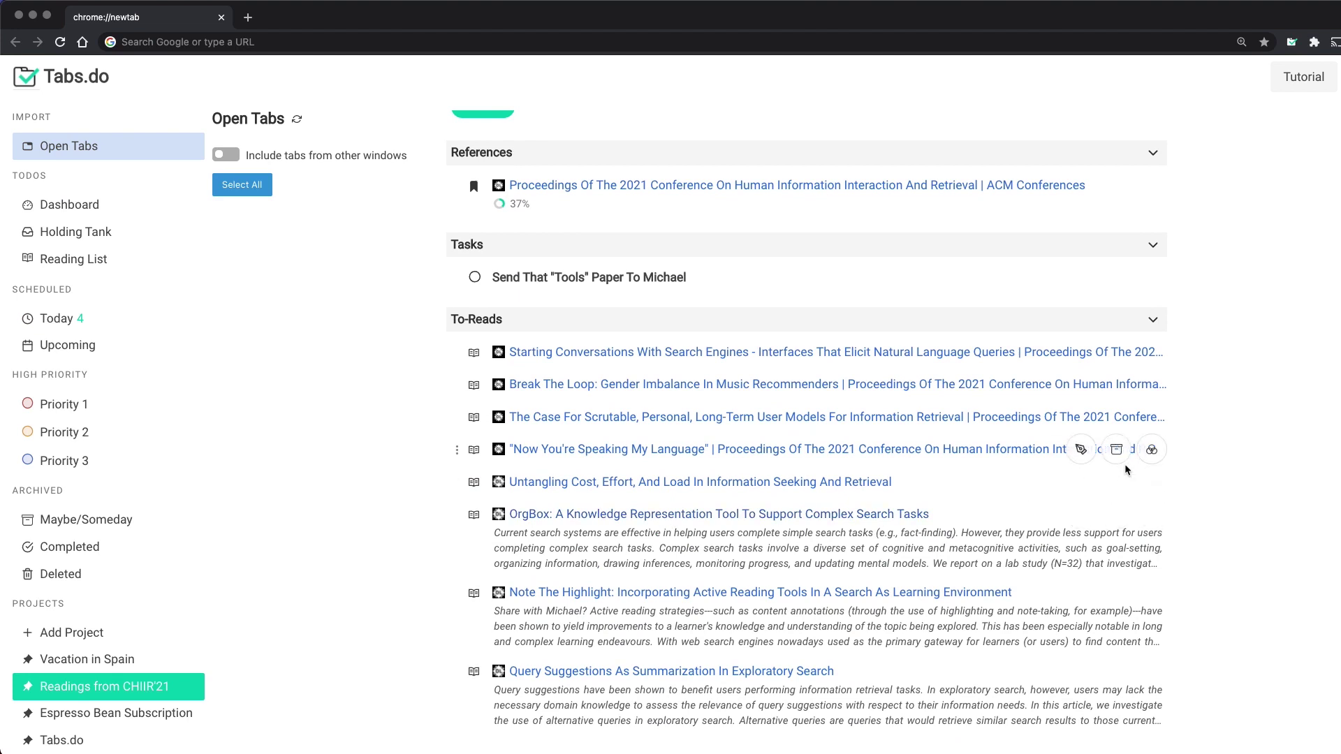
left_click(1119, 457)
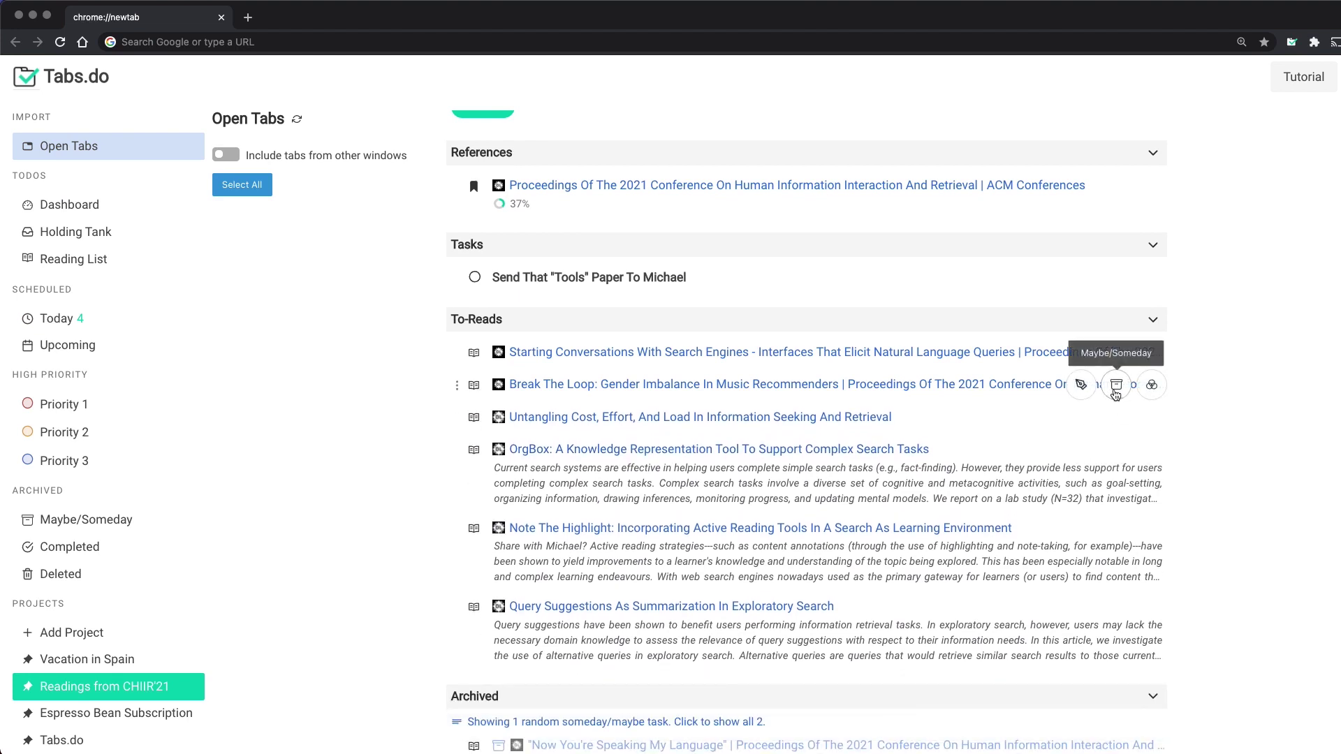
left_click(1115, 385)
- Archive Starting Conversations and Untangling Cost, show Archived items, and edit the Michael task
left_click(1115, 358)
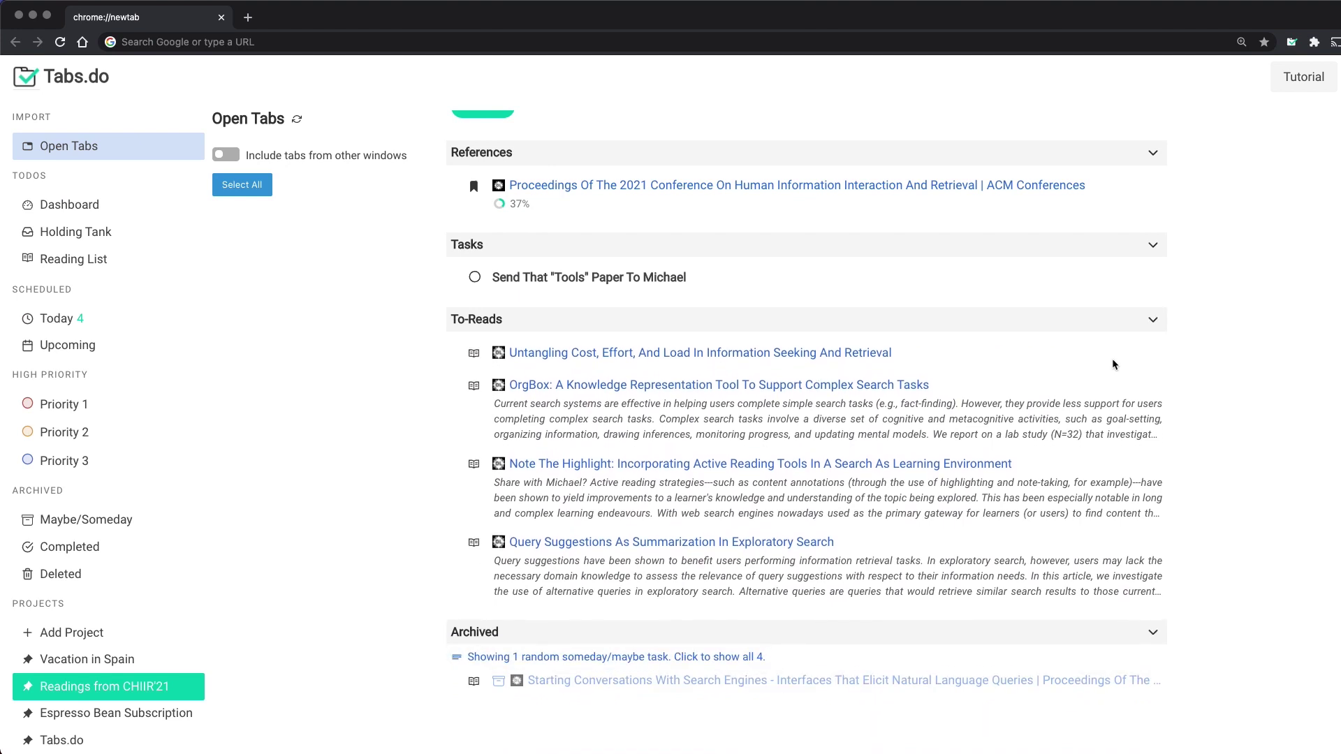
left_click(1115, 358)
scroll(796, 591, "down", 1)
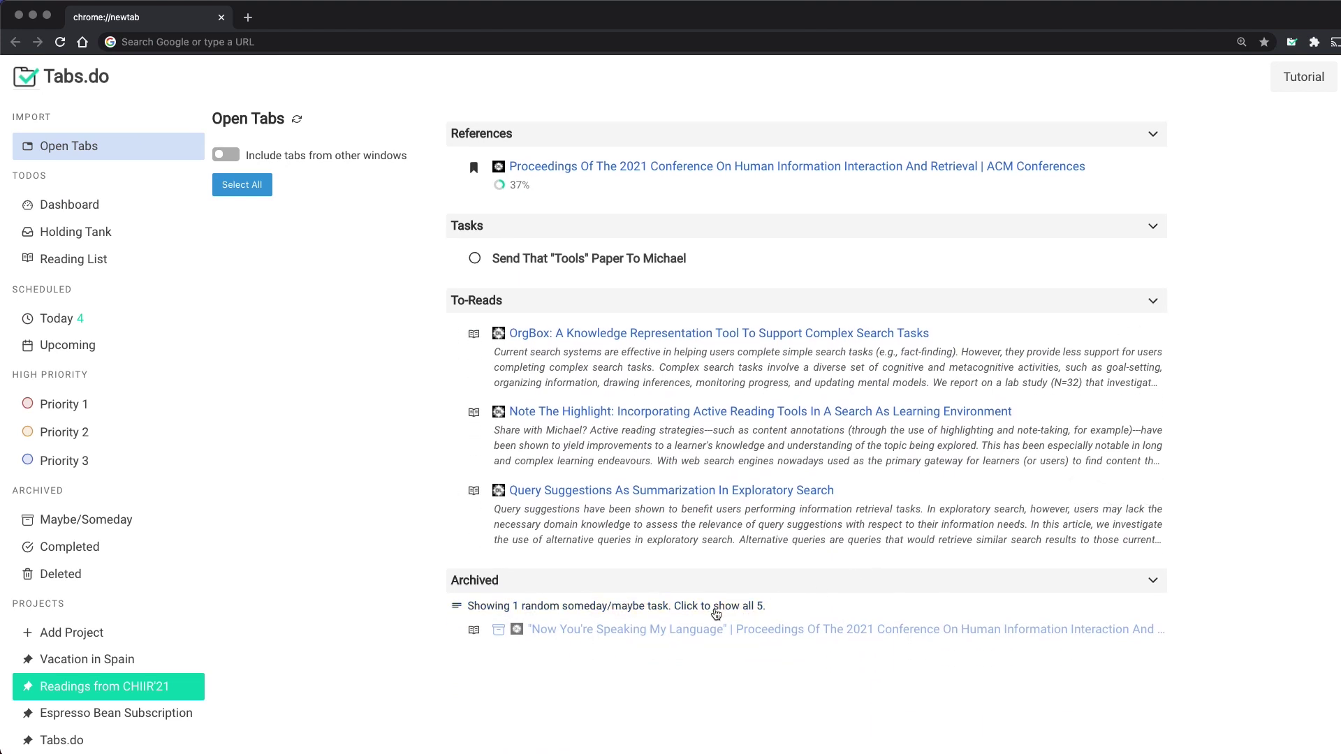
left_click(717, 608)
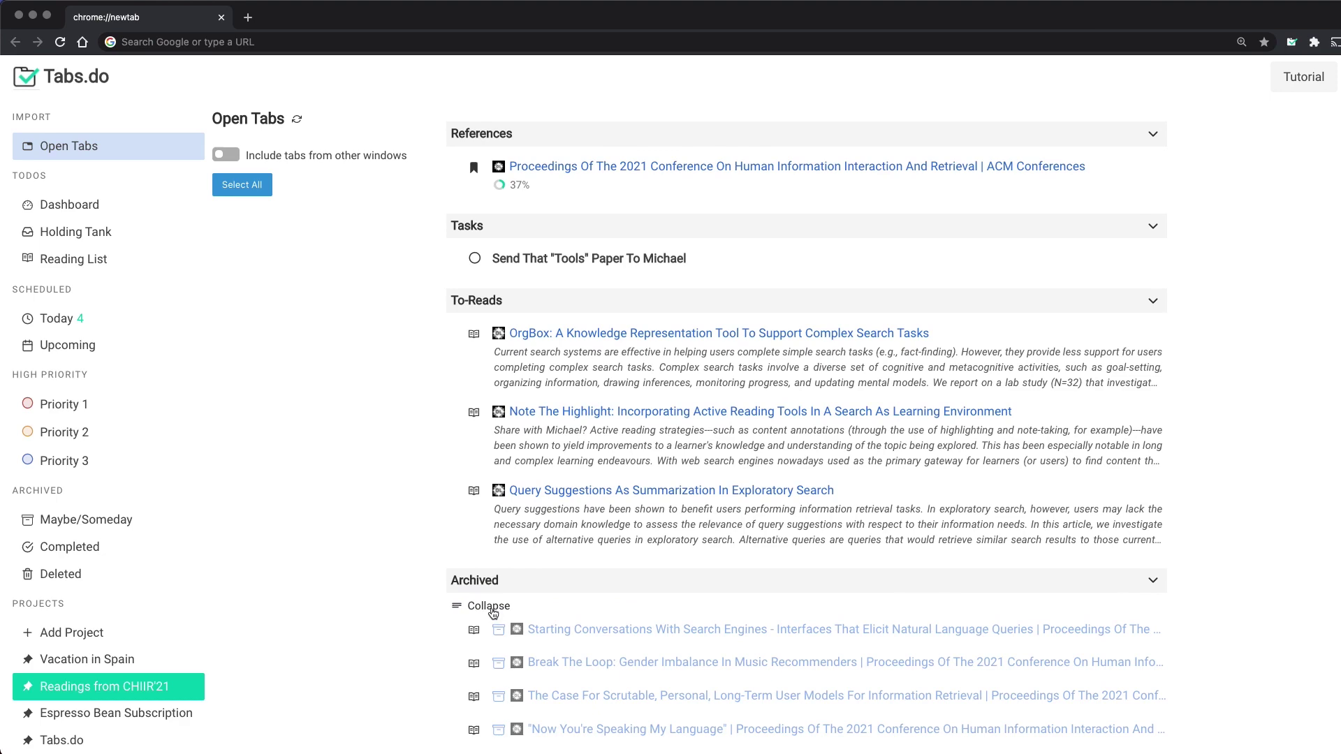
left_click(490, 606)
- Make the Michael paper task due today, April 13
left_click(1080, 379)
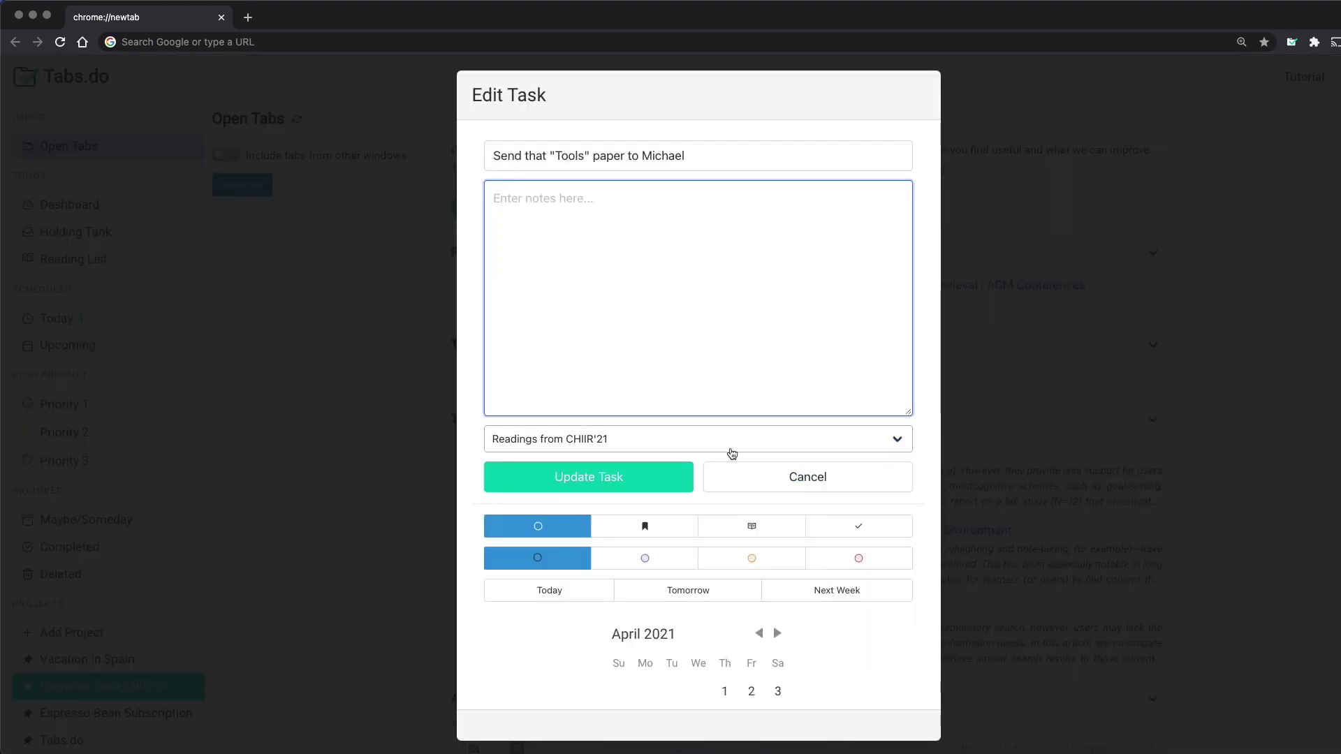
scroll(643, 505, "down", 3)
left_click(555, 463)
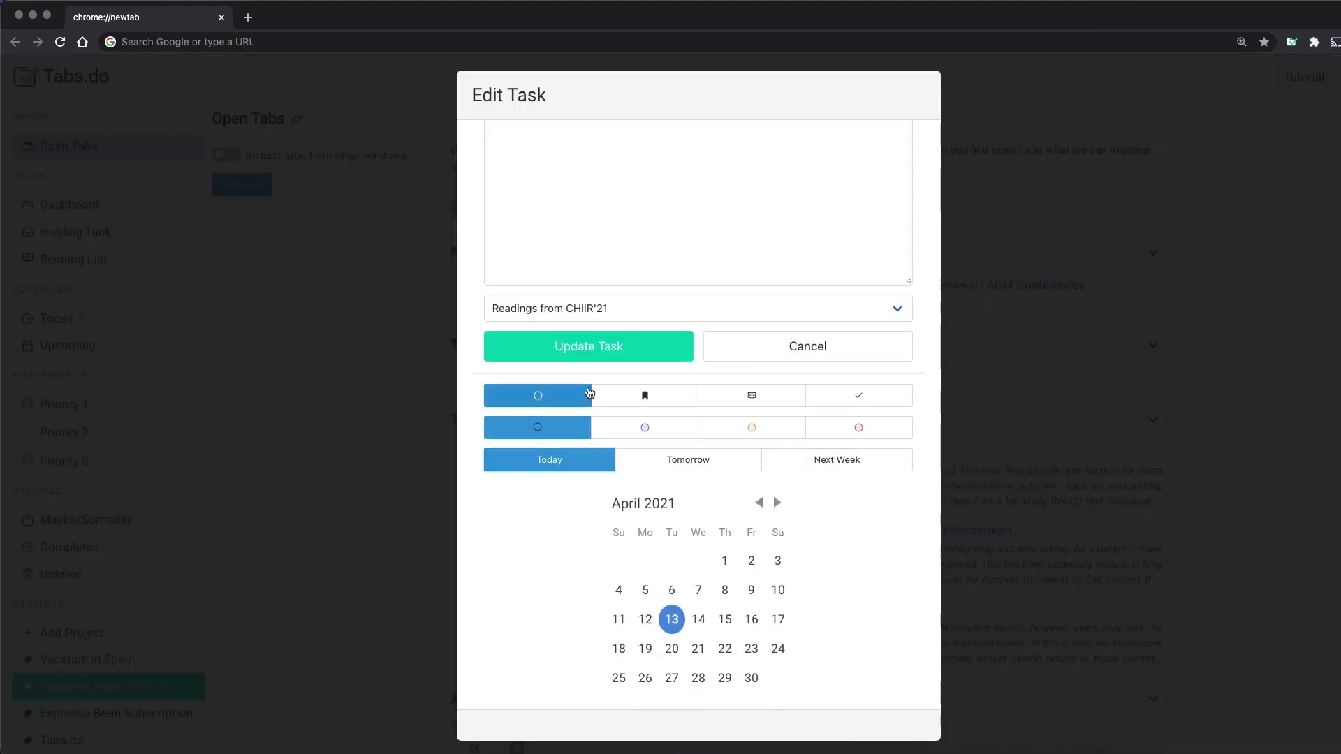
left_click(605, 349)
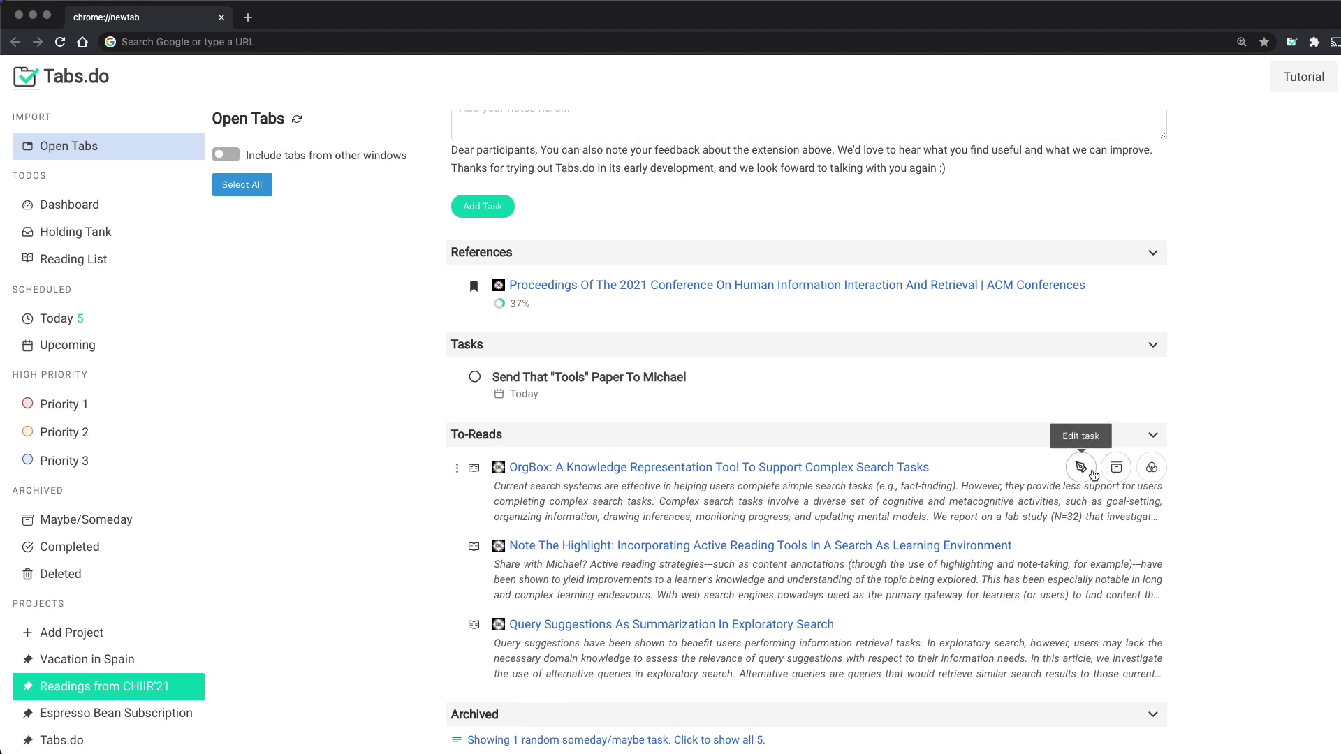
- Make the OrgBox paper due tomorrow
left_click(1091, 474)
scroll(709, 598, "down", 2)
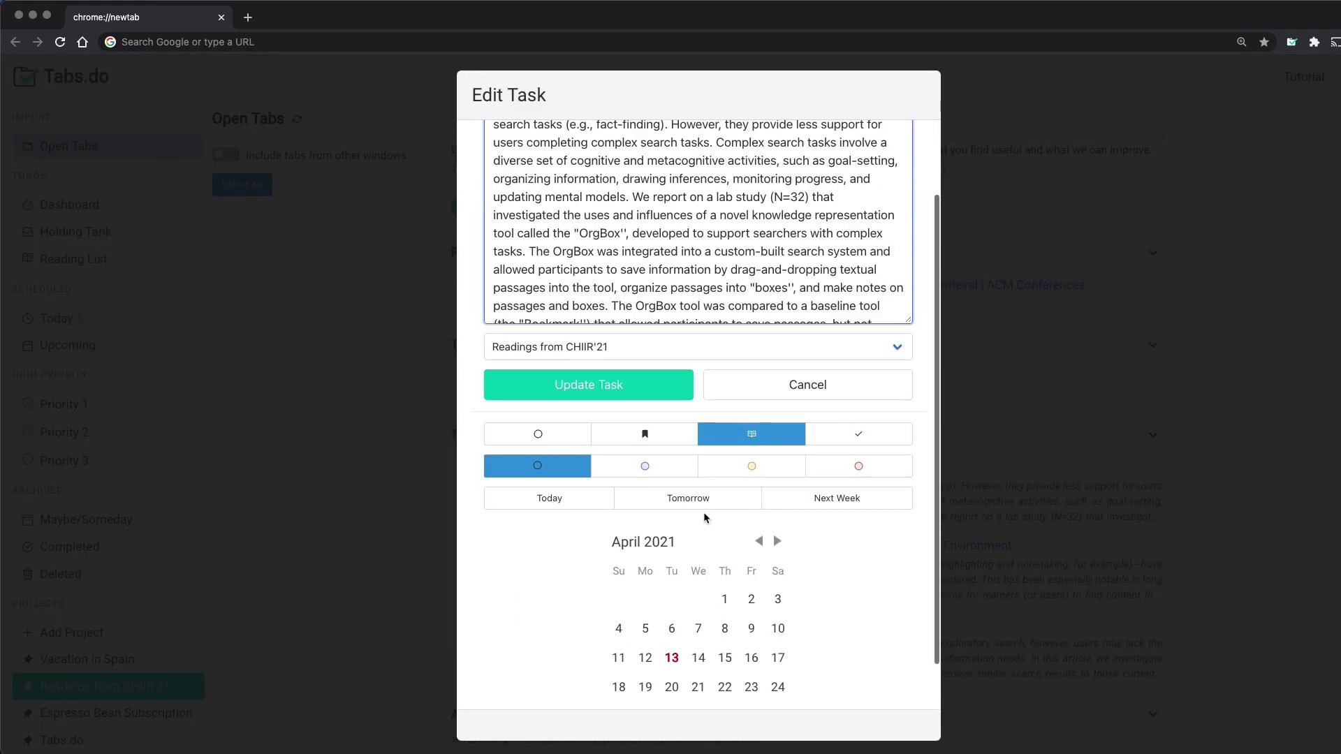
left_click(700, 657)
left_click(608, 384)
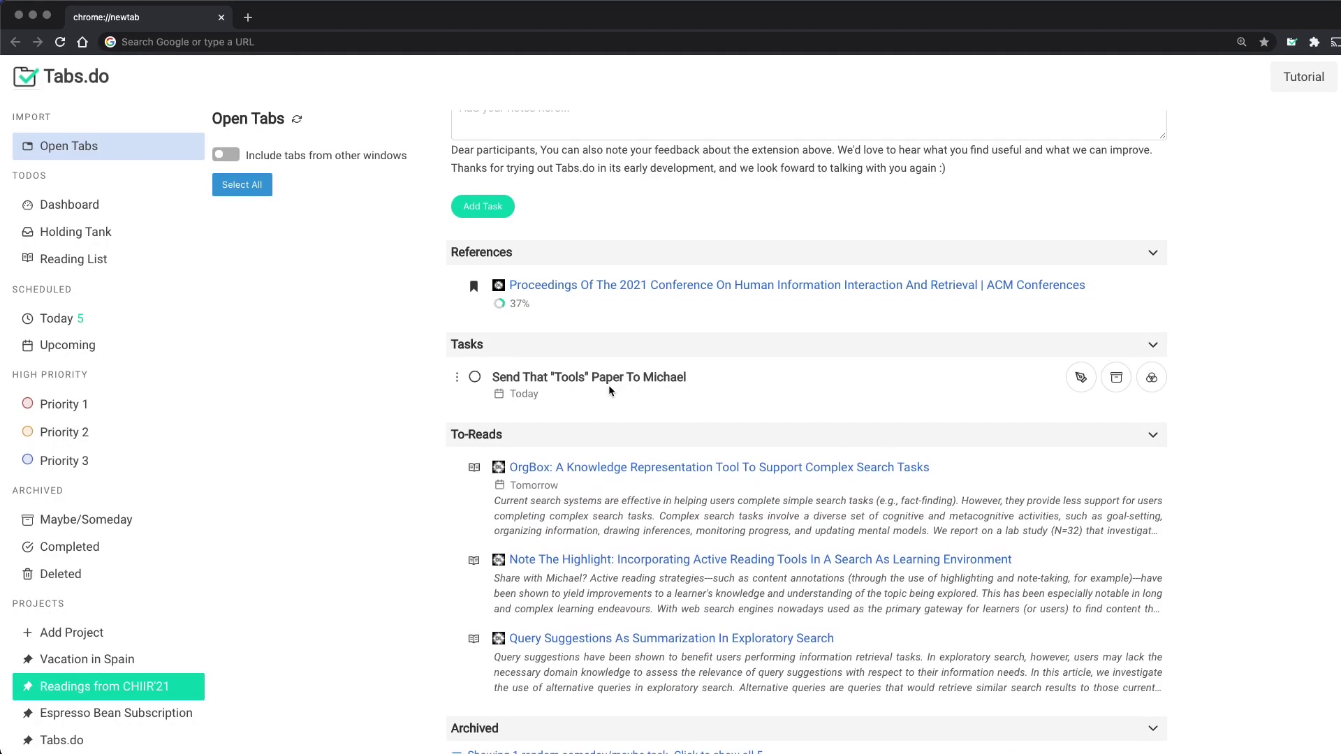
- Switch the sidebar from Today to Upcoming to see the OrgBox paper due tomorrow
left_click(56, 324)
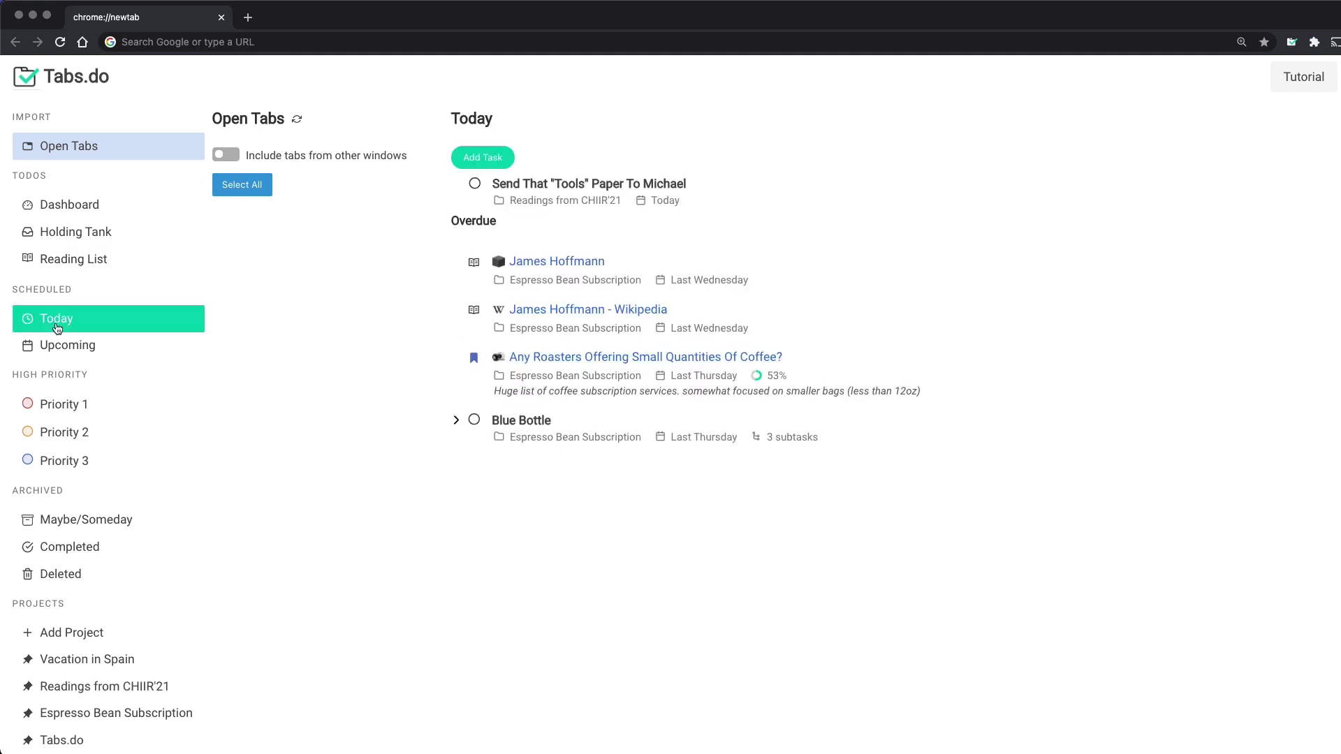
left_click(70, 347)
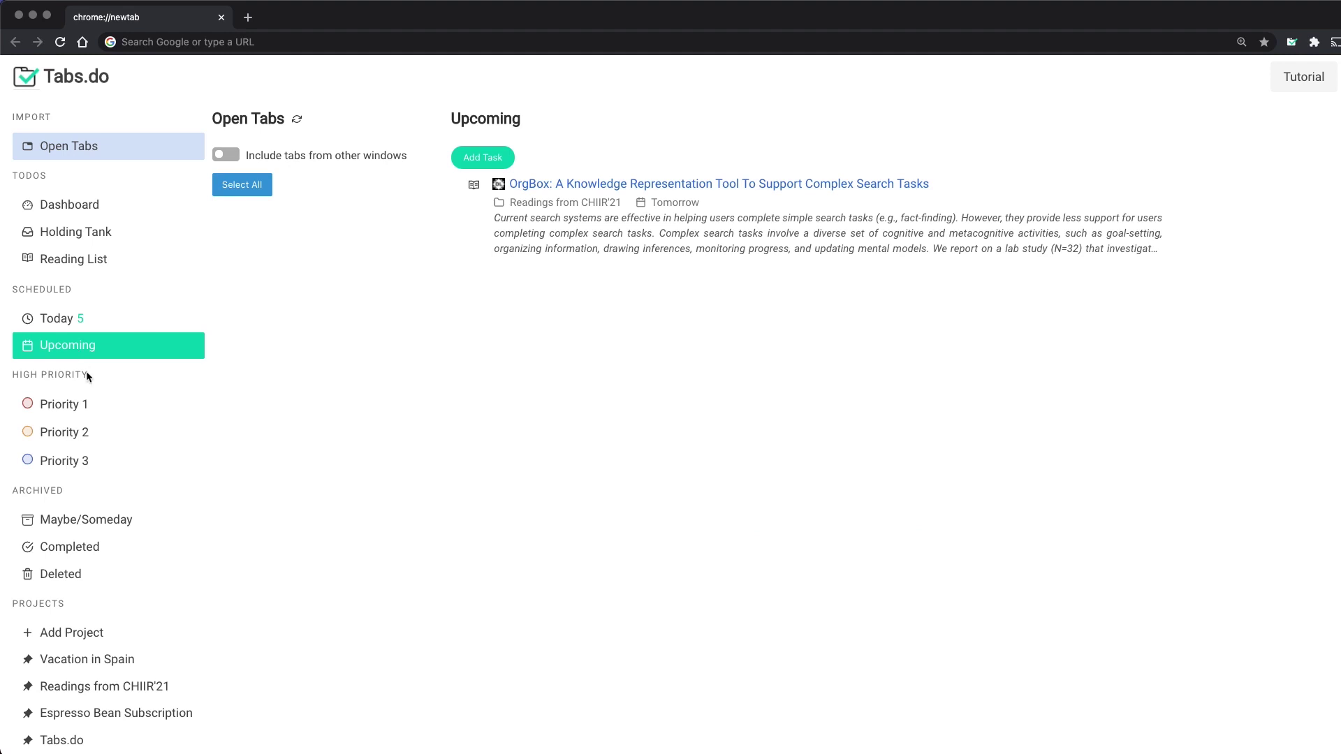
scroll(120, 376, "down", 1)
scroll(141, 648, "down", 2)
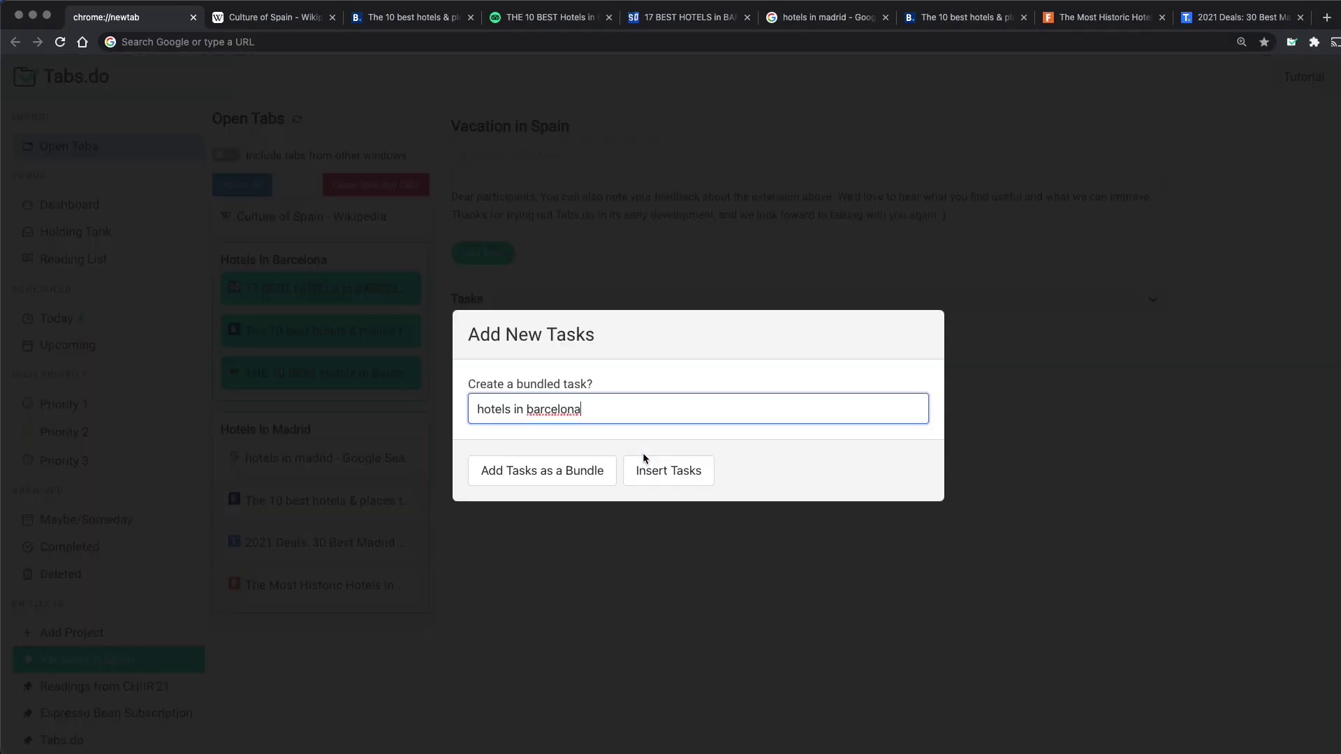
- Add the Barcelona tabs as a bundle and nest both hotel bundles under Places To Stay
left_click(541, 478)
left_click_drag(545, 359, 568, 352)
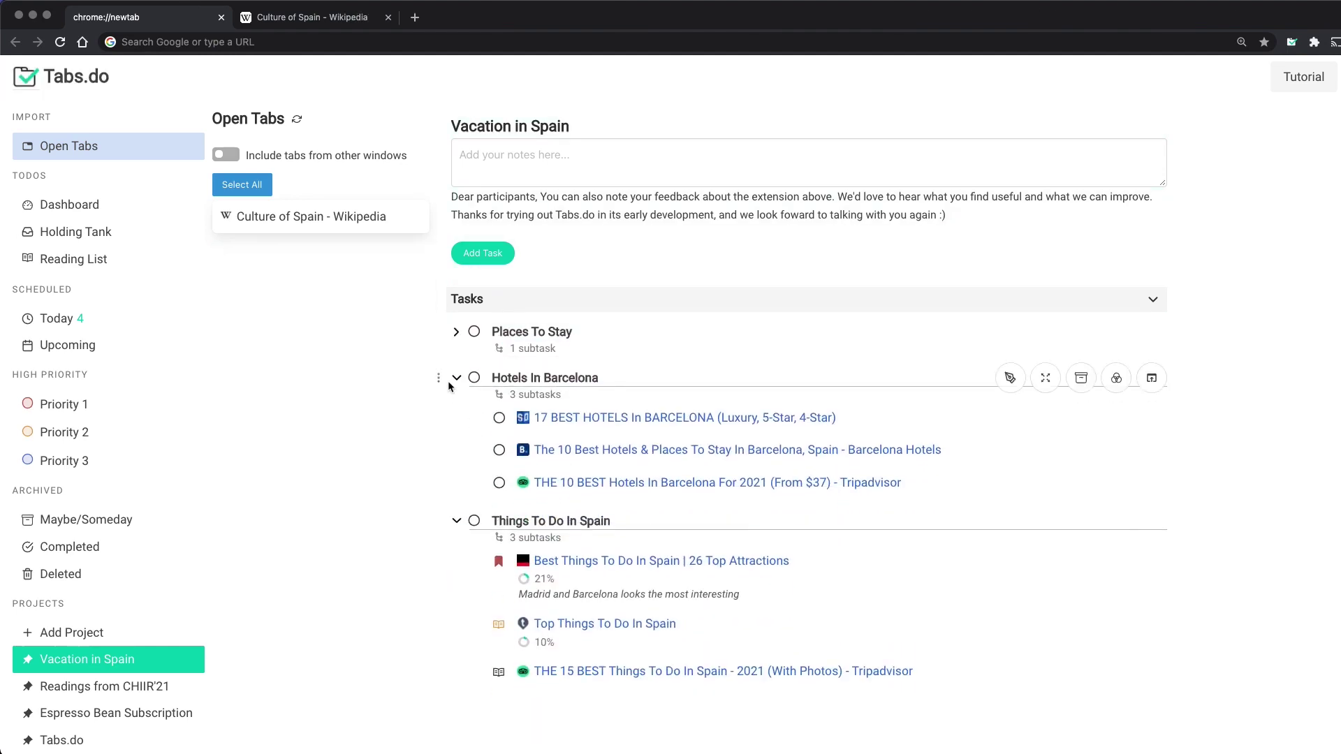
left_click_drag(440, 384, 566, 366)
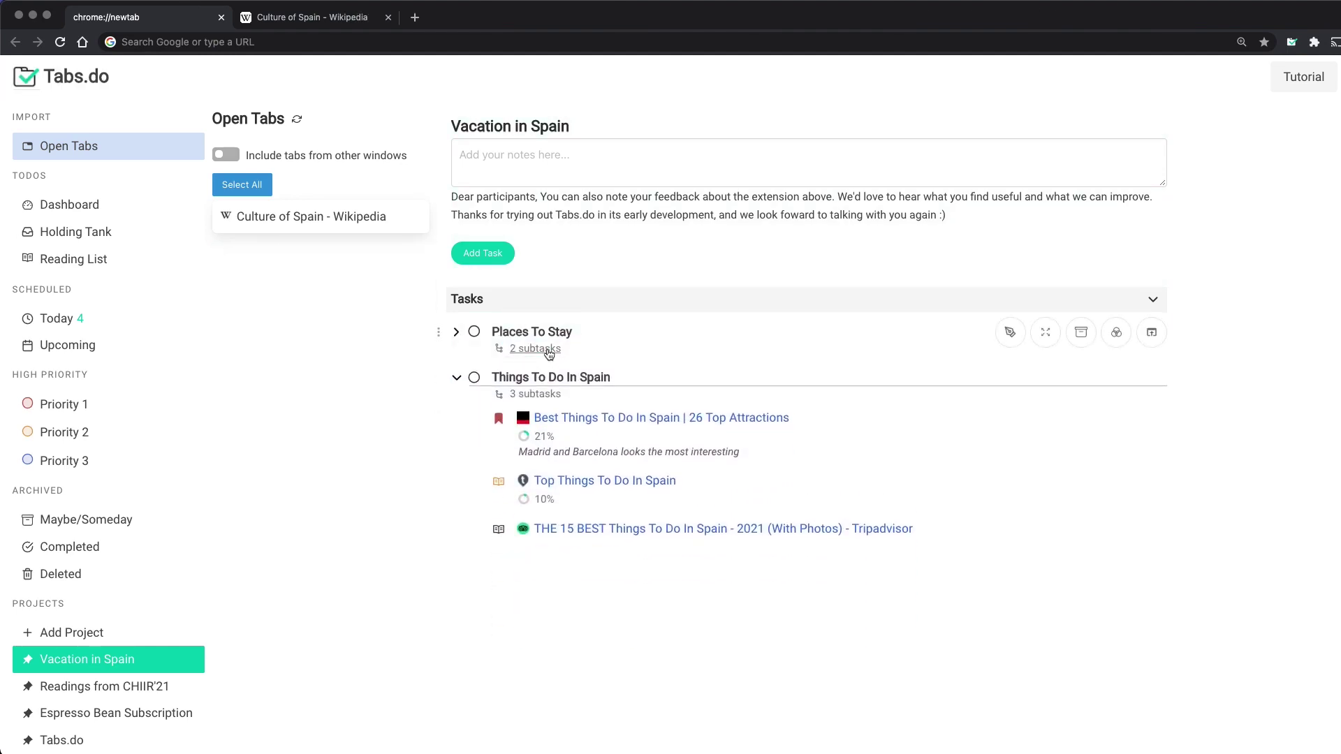
- Open the Hotels In Madrid links in the current window and refresh the tab list
left_click(542, 349)
left_click(561, 388)
left_click(1151, 332)
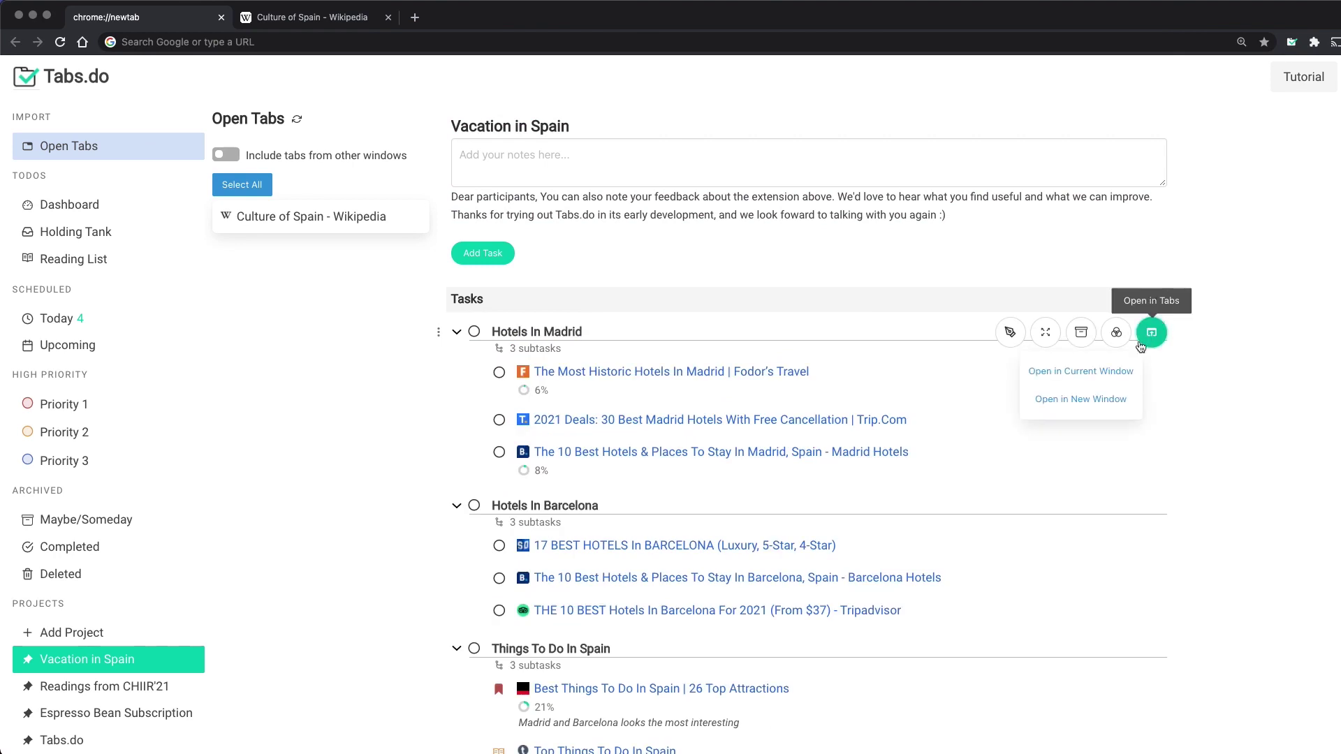
left_click(1107, 374)
left_click(298, 120)
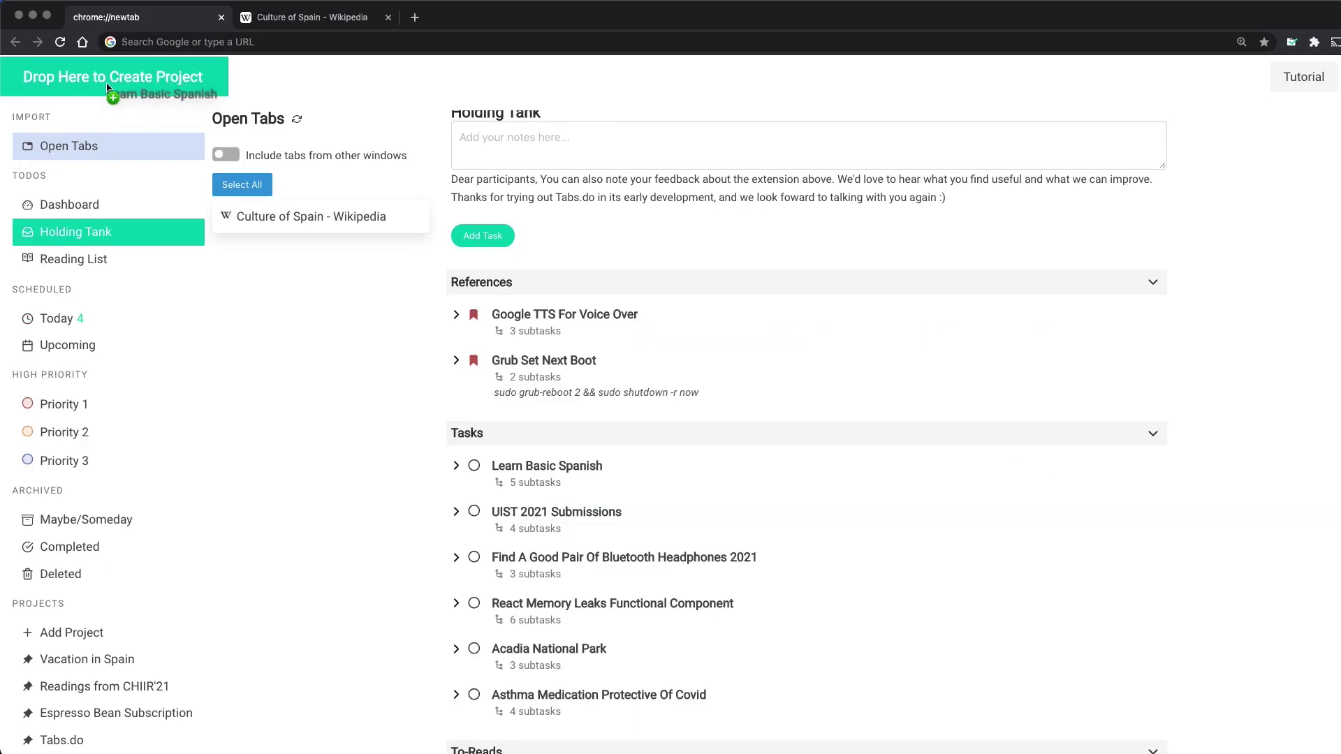
- Drop a Holding Tank task onto the Create Project target to start a new project
left_click_drag(153, 178, 111, 90)
type("L")
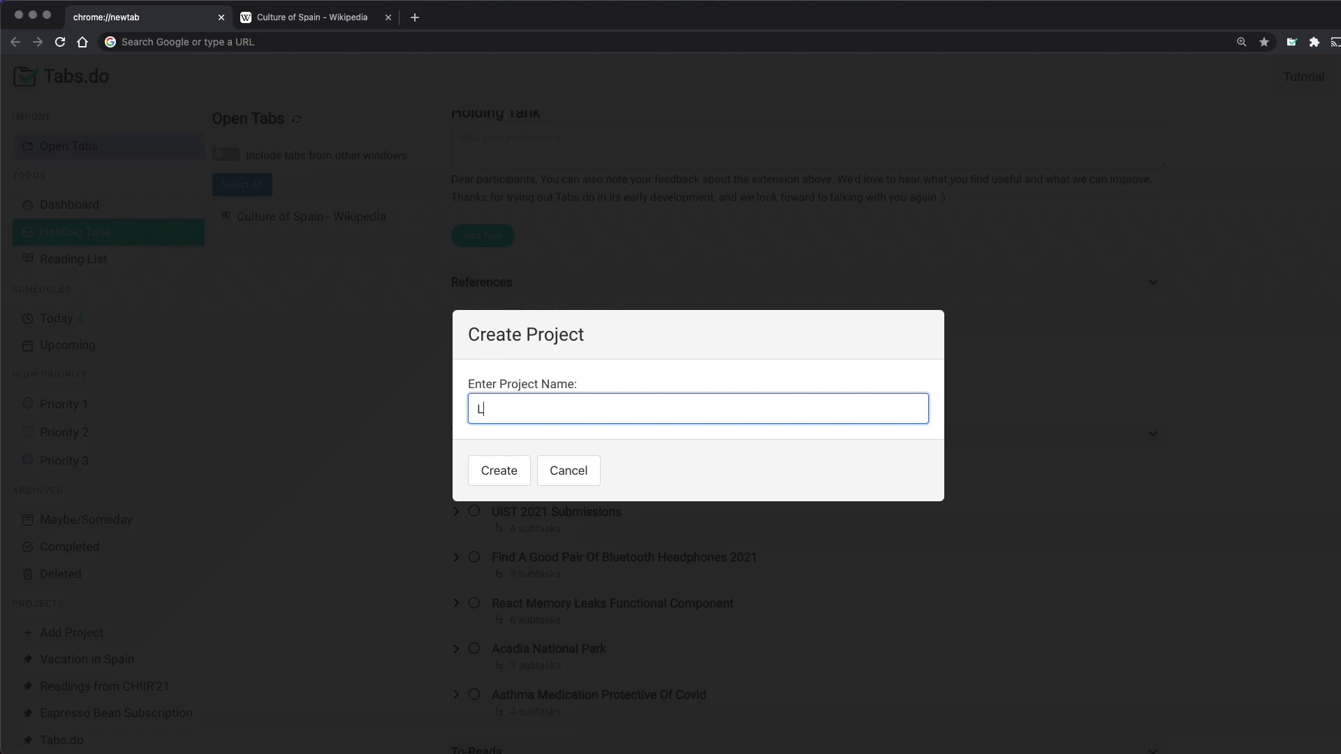